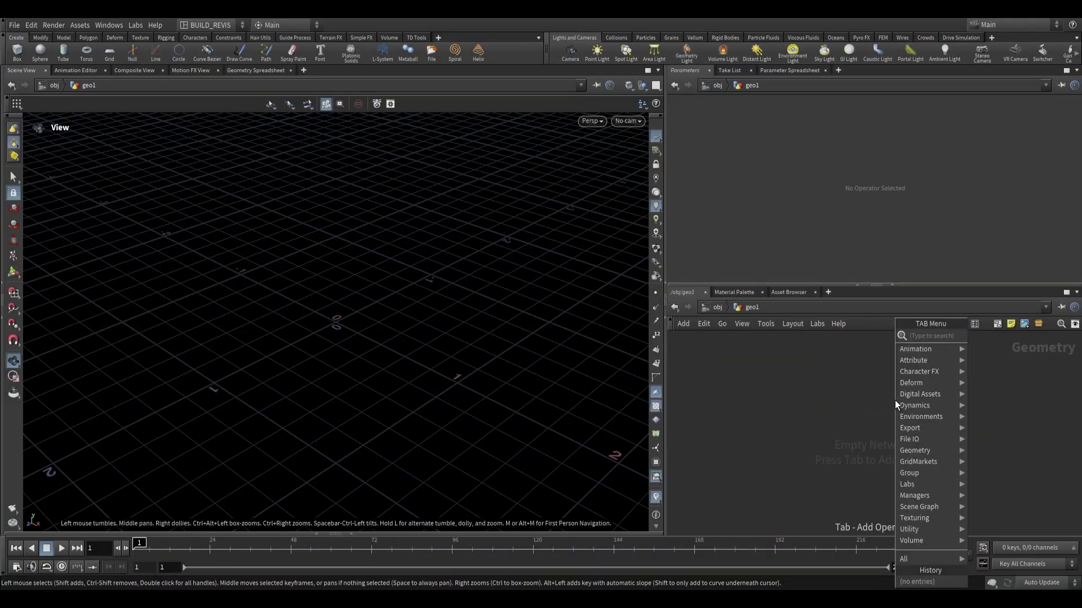
# Step: Add a Labs Loop Volume node to the empty geo1 network
pyautogui.write('volume loop')
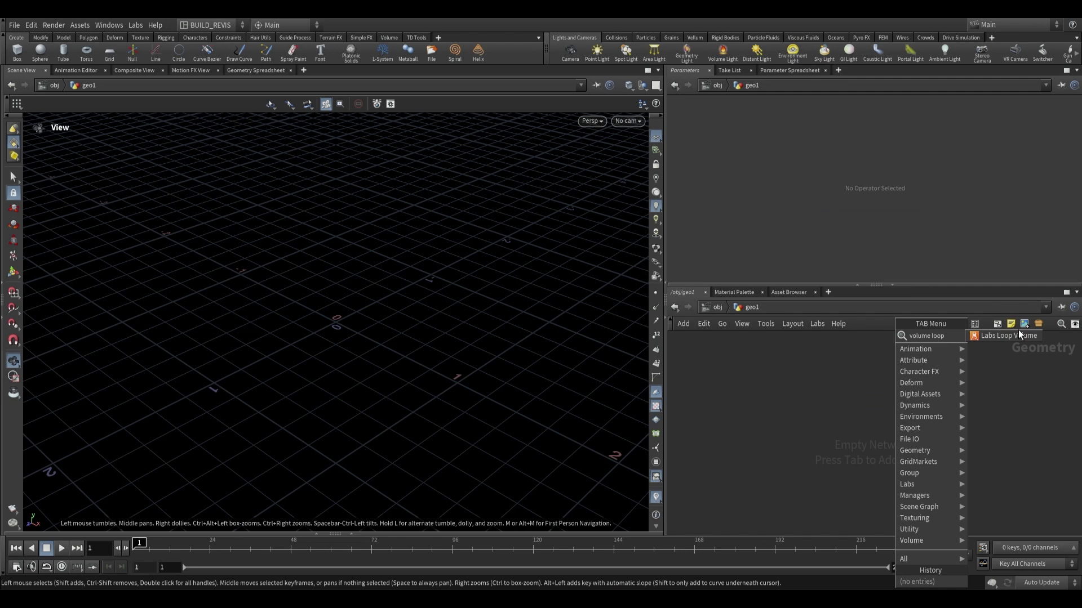
pyautogui.click(1018, 335)
pyautogui.click(822, 418)
pyautogui.moveTo(829, 415); pyautogui.dragTo(866, 473)
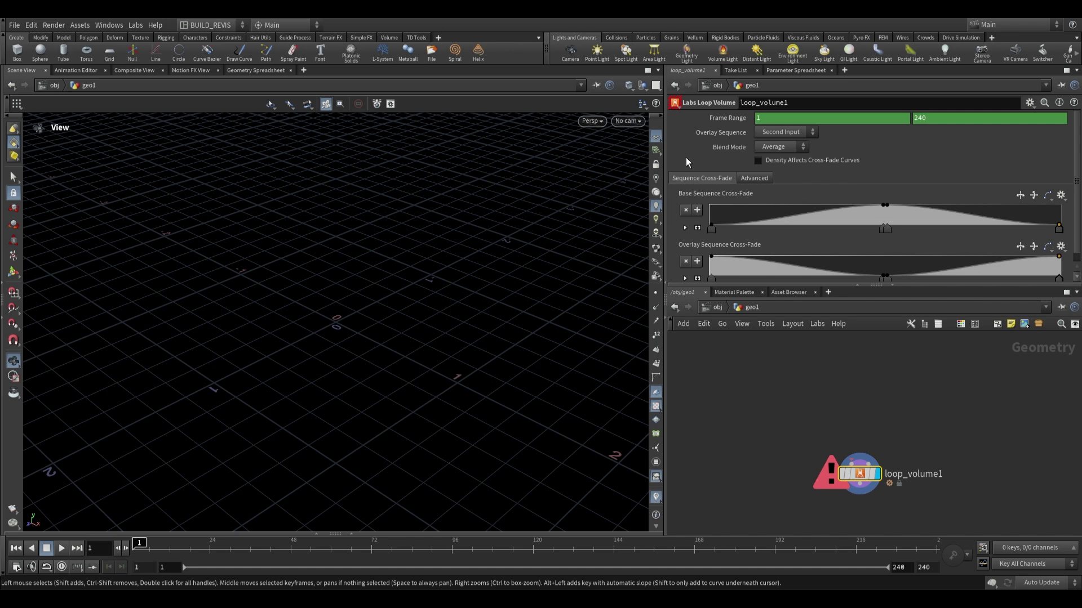
pyautogui.moveTo(948, 427); pyautogui.dragTo(829, 409, button='middle')
pyautogui.scroll(2, 810, 445)
pyautogui.scroll(-2, 746, 473)
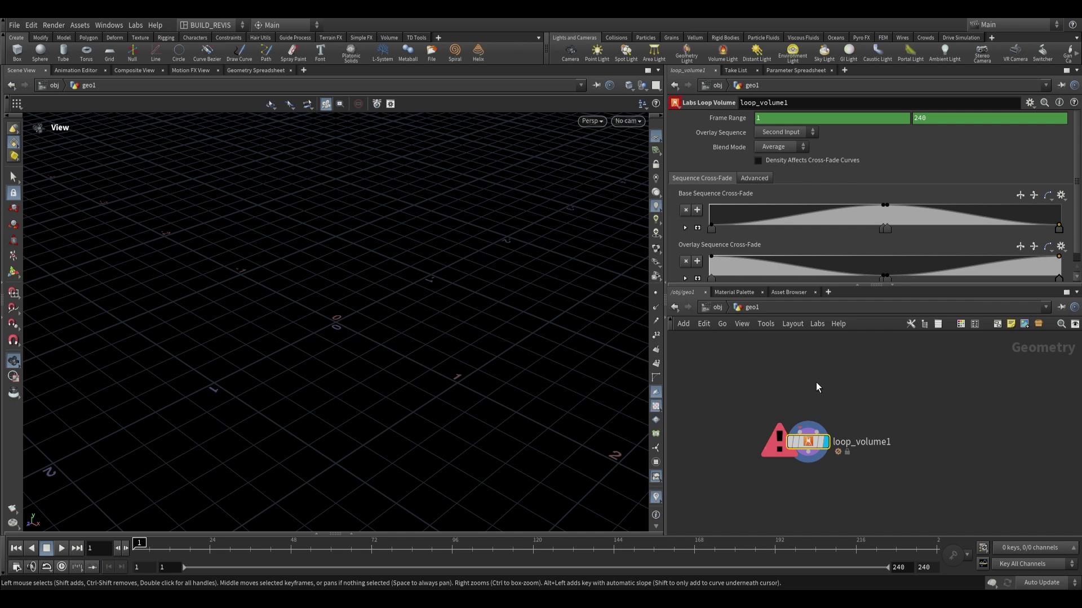
pyautogui.click(816, 387)
pyautogui.scroll(1, 816, 387)
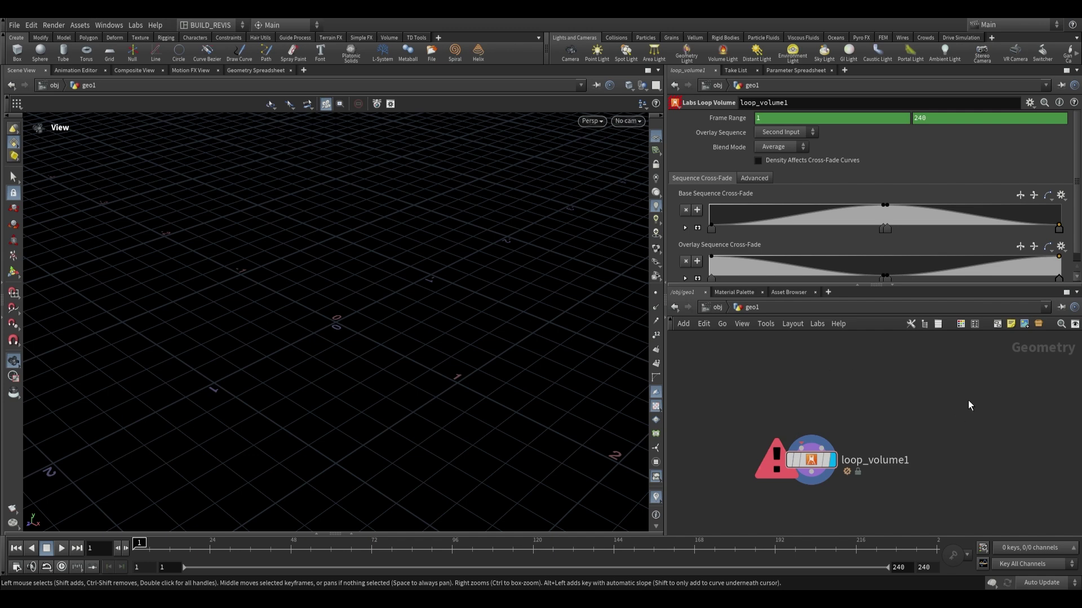
# Step: Add the Pyro Configure Bonfire setup to the geo1 network
pyautogui.press('Tab')
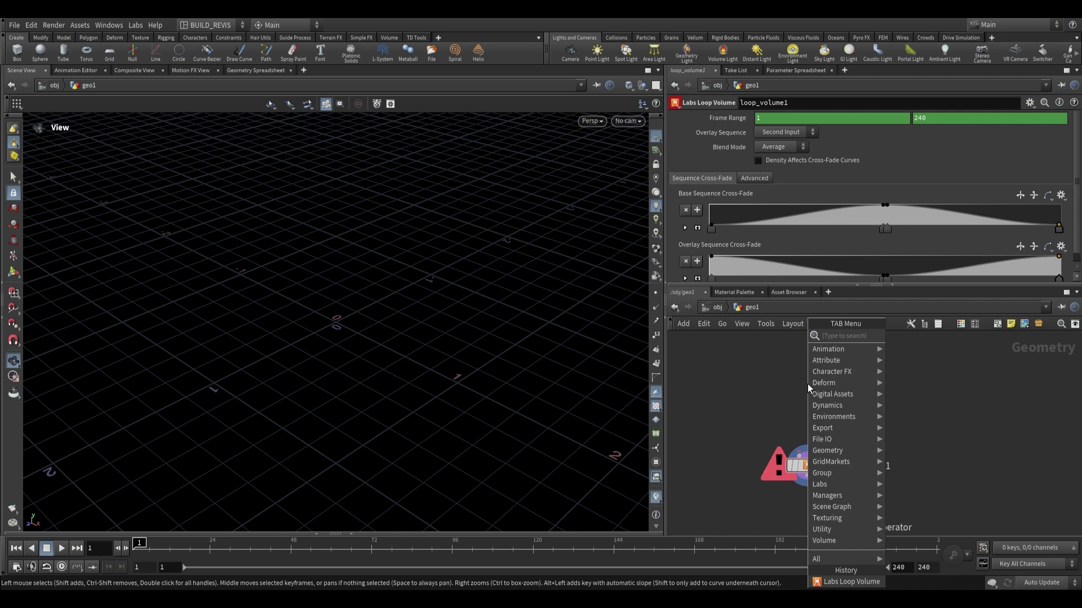
pyautogui.write('bon')
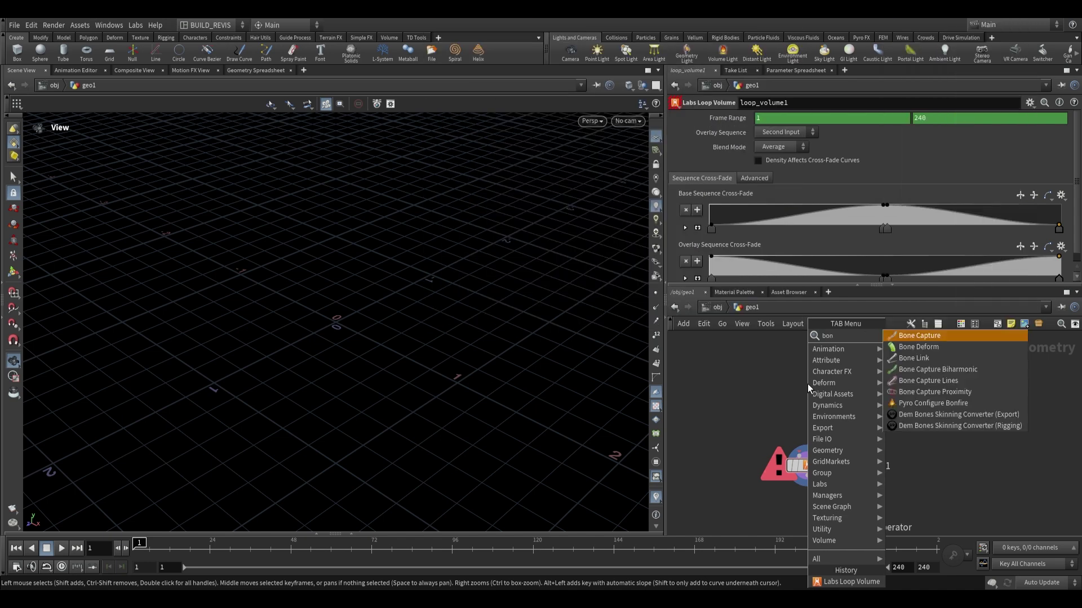
pyautogui.write('fire')
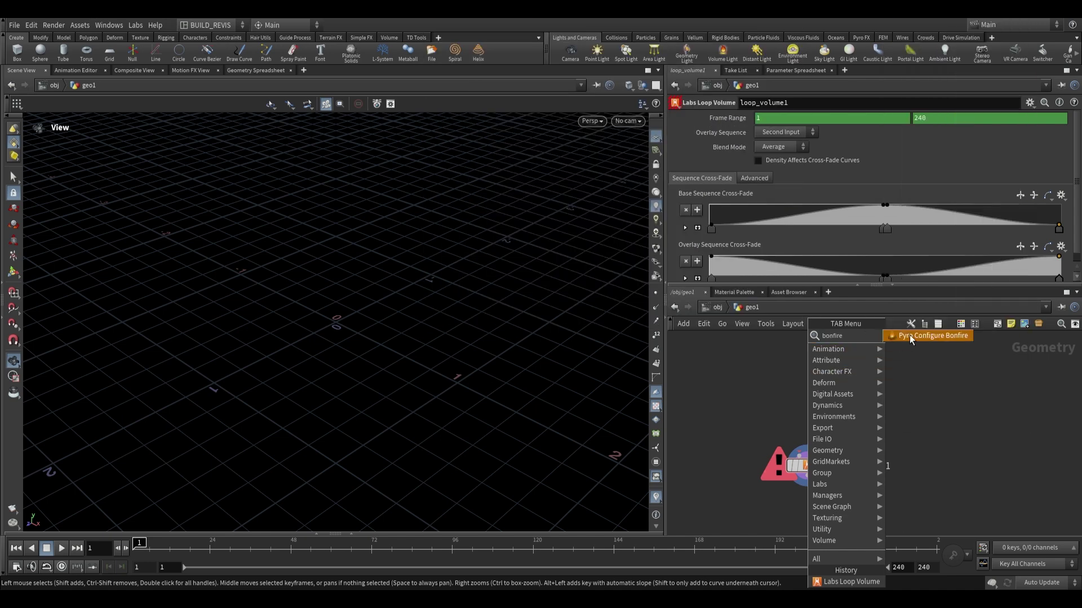
pyautogui.click(910, 335)
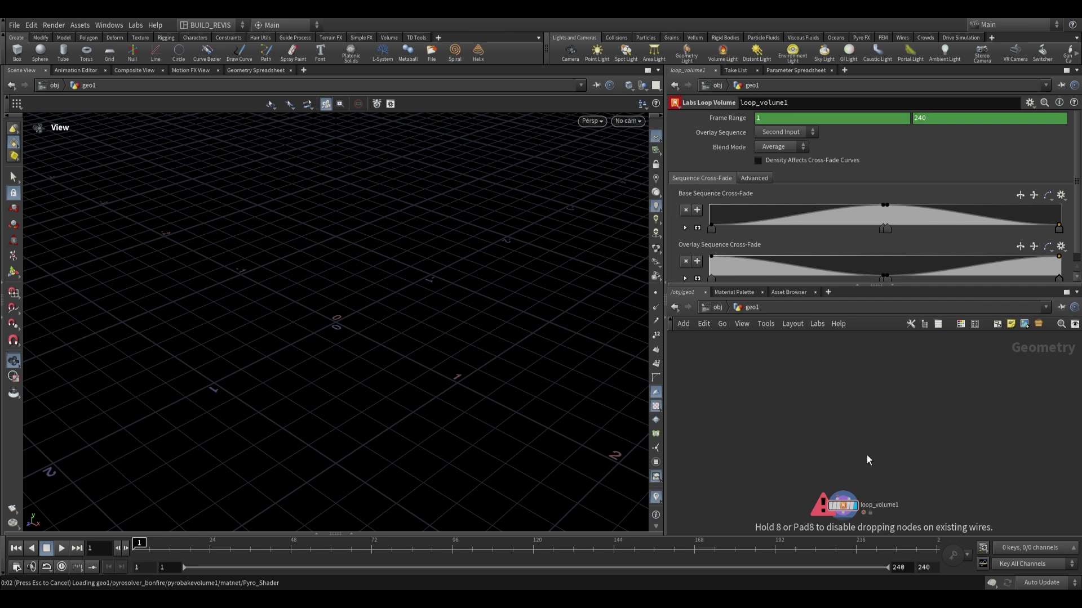
pyautogui.moveTo(867, 455)
pyautogui.mouseDown(button='middle')
pyautogui.moveTo(879, 393)
pyautogui.moveTo(863, 464)
pyautogui.mouseUp(button='middle')
pyautogui.scroll(2, 865, 415)
pyautogui.scroll(-1, 863, 463)
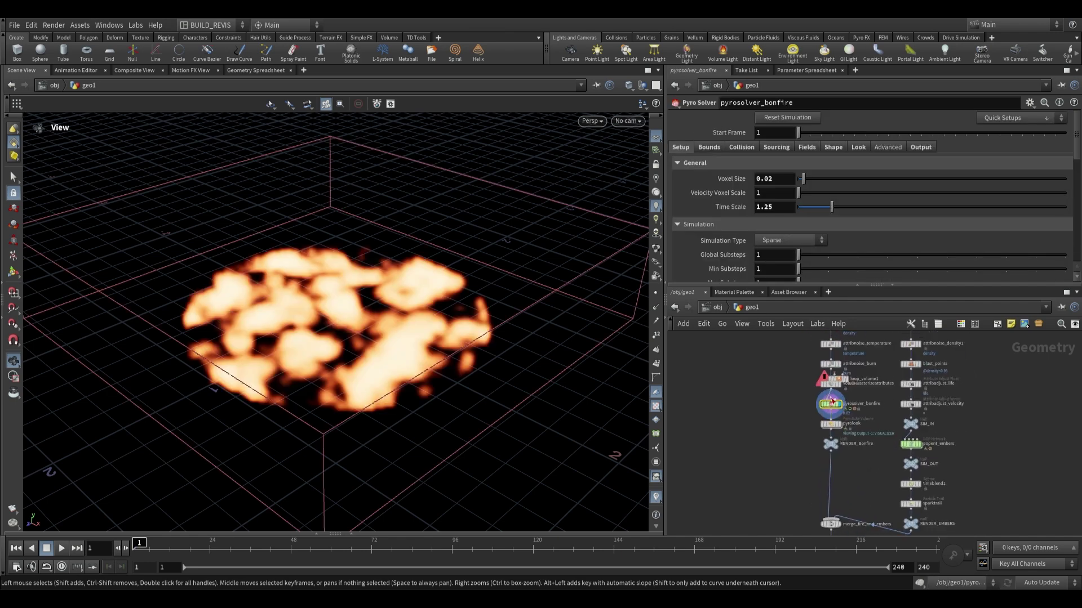
# Step: Move the loop_volume1 node out of the bonfire chain into free space beside the solver
pyautogui.scroll(2, 861, 387)
pyautogui.moveTo(864, 383); pyautogui.dragTo(867, 405, button='middle')
pyautogui.moveTo(826, 400); pyautogui.dragTo(713, 483)
pyautogui.scroll(-2, 859, 473)
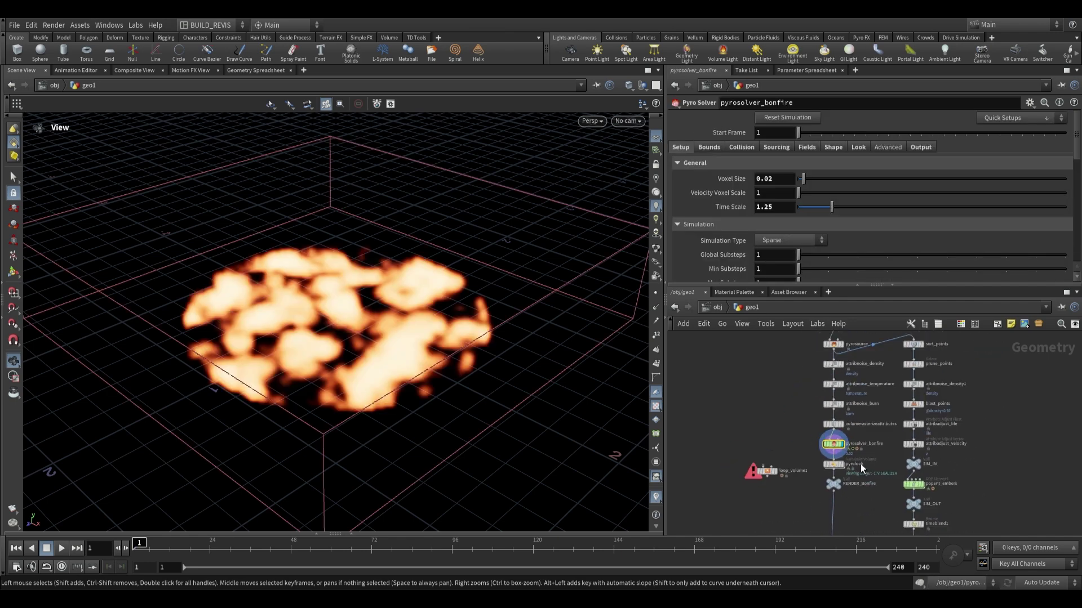
# Step: Delete the entire embers branch beside the bonfire node chain
pyautogui.moveTo(862, 469); pyautogui.dragTo(906, 423, button='middle')
pyautogui.click(810, 425)
pyautogui.moveTo(831, 427); pyautogui.dragTo(742, 400, button='middle')
pyautogui.scroll(1, 780, 456)
pyautogui.moveTo(782, 458); pyautogui.dragTo(760, 482, button='middle')
pyautogui.scroll(-1, 754, 439)
pyautogui.scroll(1, 775, 429)
pyautogui.scroll(-2, 759, 482)
pyautogui.moveTo(865, 416); pyautogui.dragTo(859, 397, button='middle')
pyautogui.scroll(-1, 859, 398)
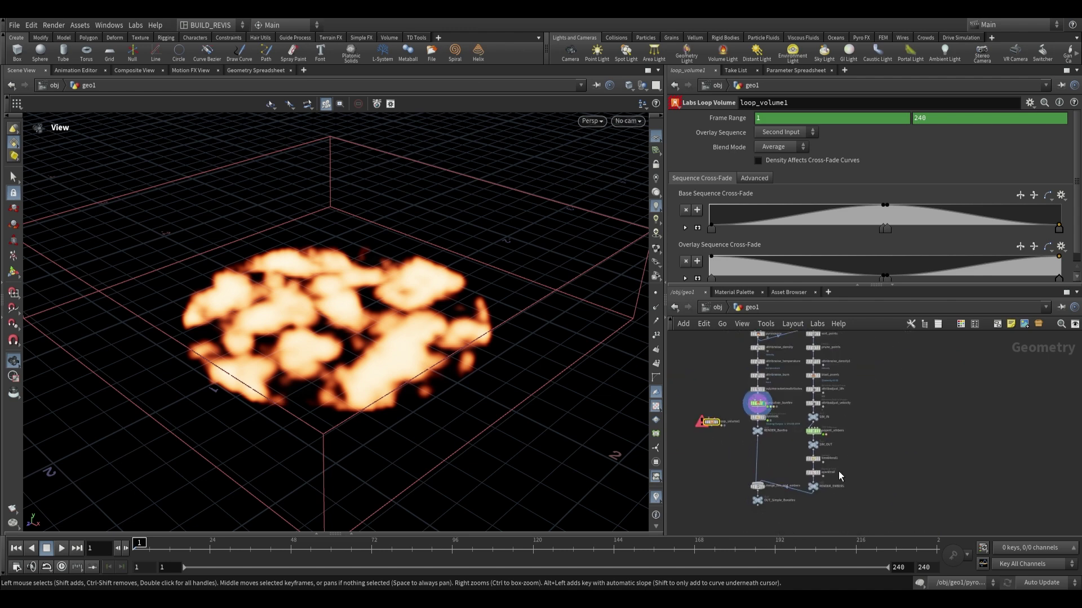
pyautogui.moveTo(867, 512); pyautogui.dragTo(804, 338)
pyautogui.press('Delete')
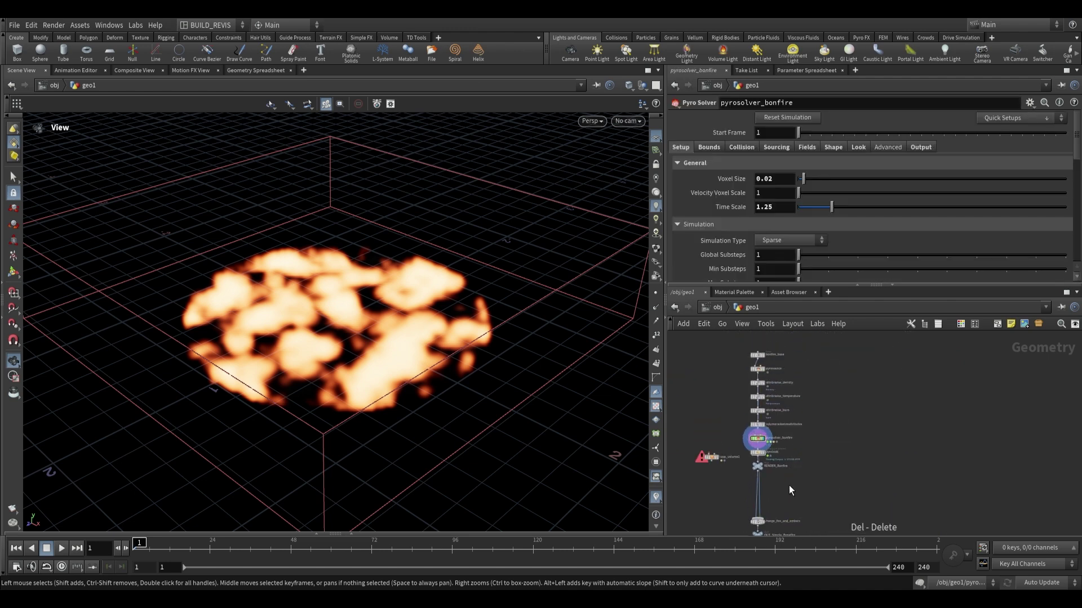
# Step: Delete all nodes below pyrosolver_bonfire, from pyrolook to the output null, and place loop_volume1 beneath the solver
pyautogui.scroll(5, 782, 478)
pyautogui.moveTo(782, 477); pyautogui.dragTo(873, 410, button='middle')
pyautogui.scroll(-1, 873, 411)
pyautogui.click(826, 362)
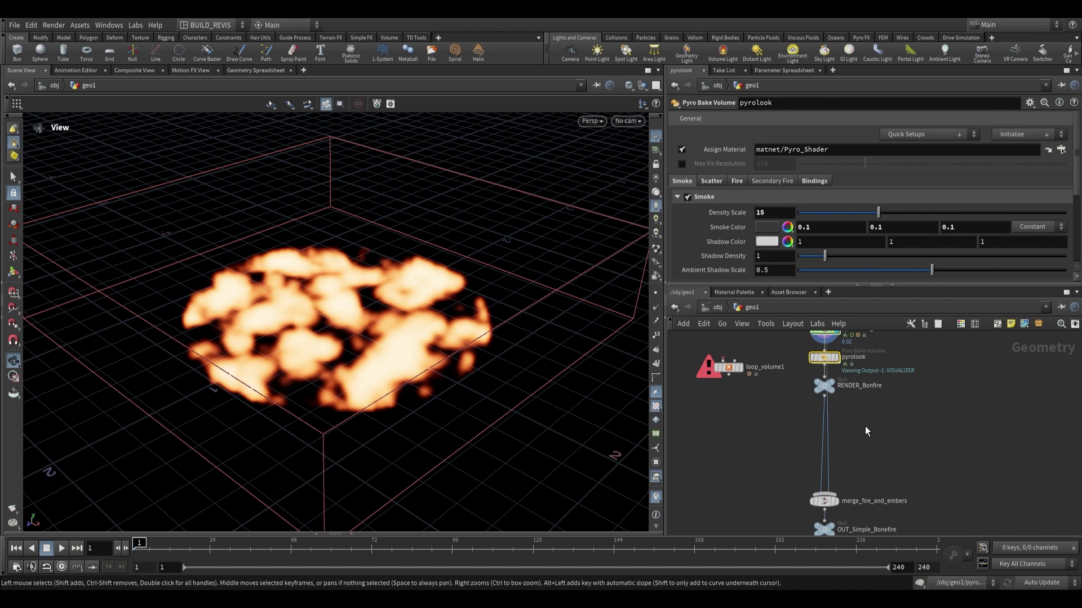
pyautogui.scroll(-2, 826, 361)
pyautogui.moveTo(769, 517); pyautogui.dragTo(870, 374)
pyautogui.press('Delete')
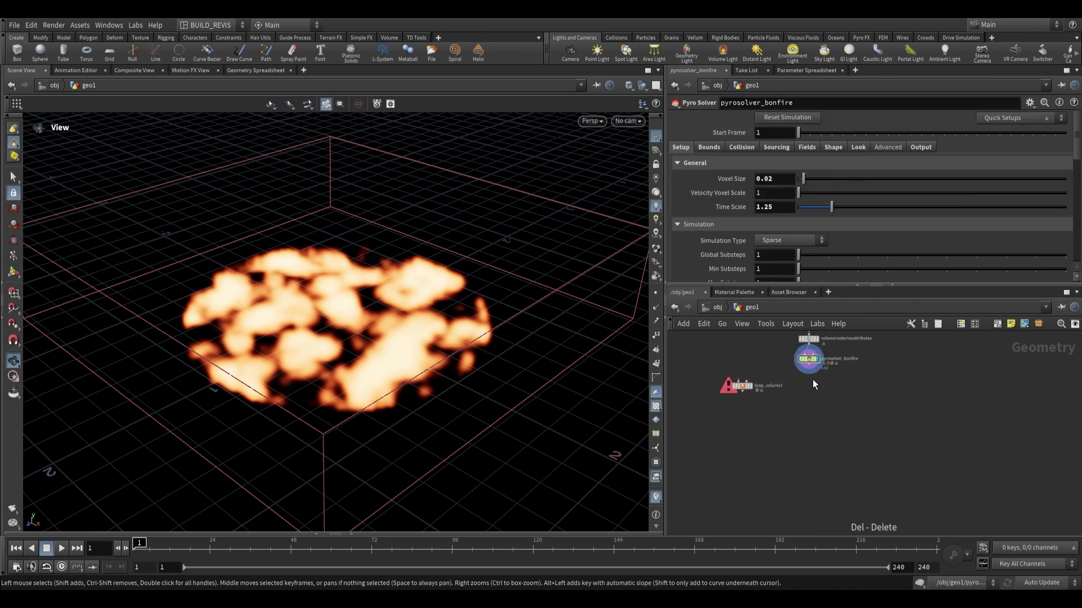
pyautogui.scroll(2, 812, 380)
pyautogui.moveTo(698, 418); pyautogui.dragTo(815, 462)
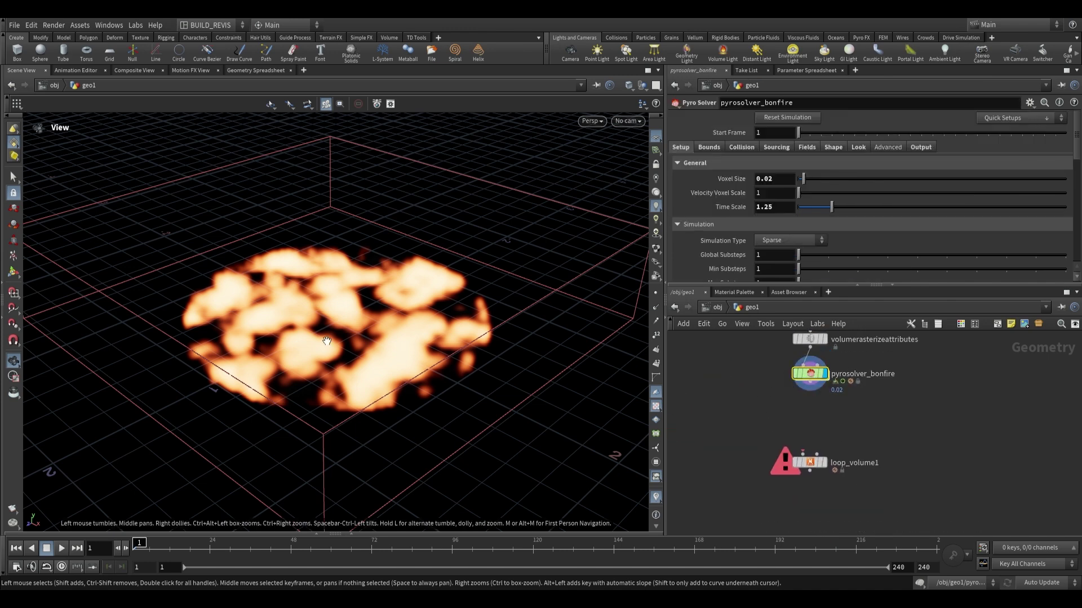
# Step: Play and scrub the bonfire simulation from frame 1, examining the fire from several angles
pyautogui.moveTo(416, 320); pyautogui.dragTo(396, 338)
pyautogui.moveTo(396, 338); pyautogui.dragTo(127, 518, button='right')
pyautogui.click(62, 549)
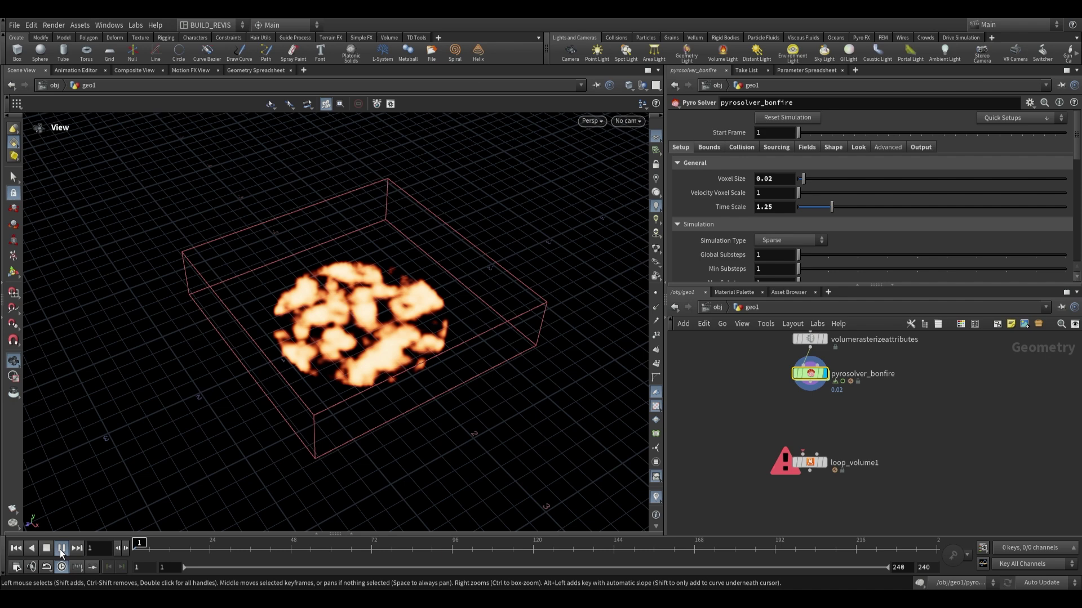
pyautogui.moveTo(365, 292); pyautogui.dragTo(405, 341)
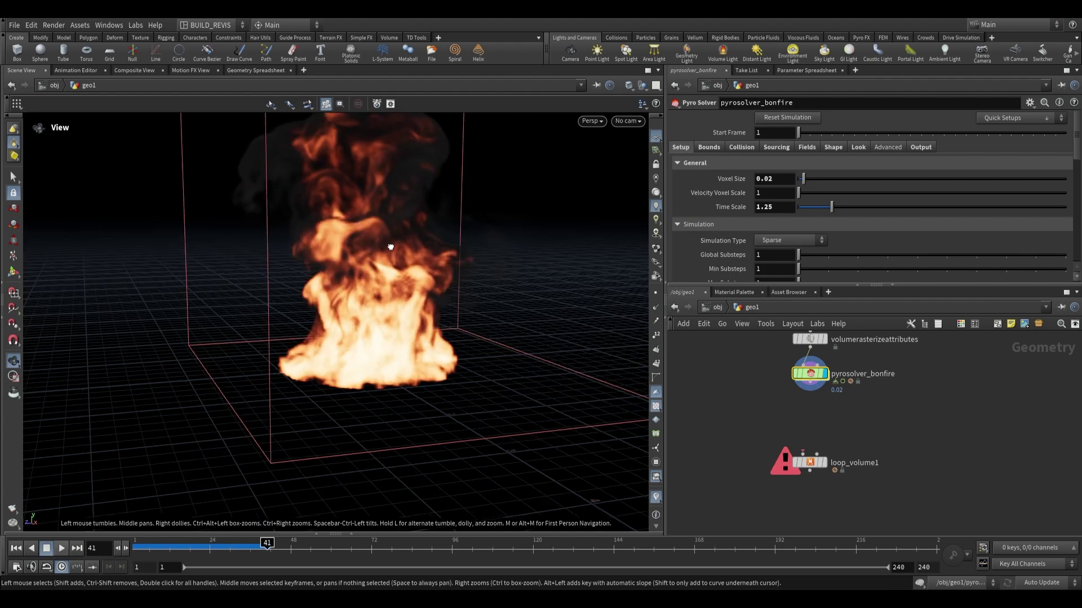
pyautogui.moveTo(391, 243)
pyautogui.mouseDown()
pyautogui.moveTo(485, 268)
pyautogui.moveTo(388, 260)
pyautogui.moveTo(393, 294)
pyautogui.moveTo(398, 254)
pyautogui.mouseUp()
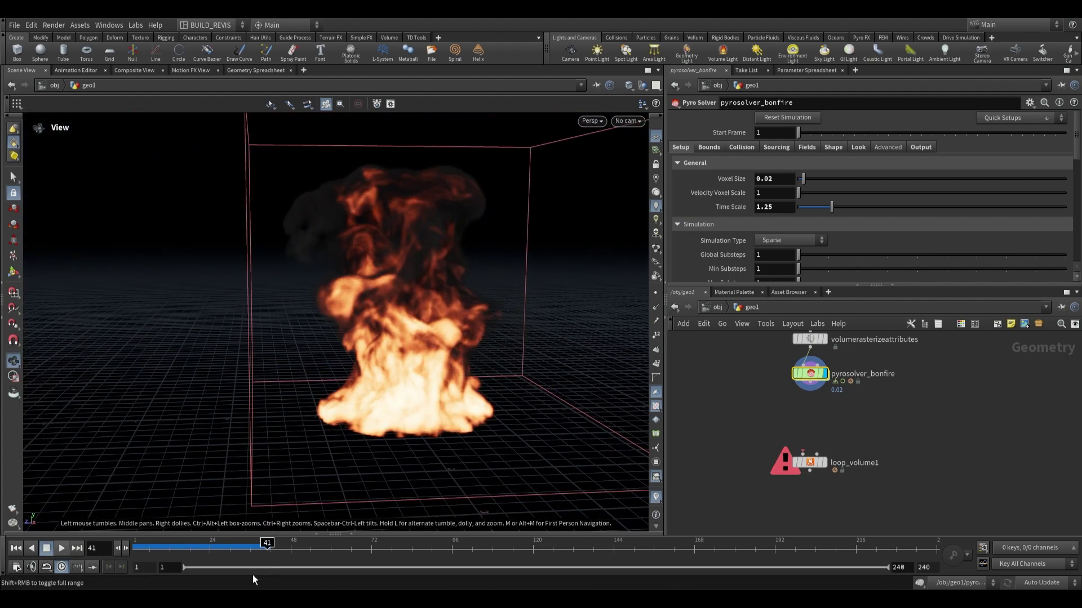
pyautogui.moveTo(228, 548); pyautogui.dragTo(122, 548)
pyautogui.moveTo(415, 349); pyautogui.dragTo(374, 346, button='middle')
pyautogui.moveTo(144, 552)
pyautogui.mouseDown()
pyautogui.moveTo(251, 554)
pyautogui.moveTo(135, 554)
pyautogui.mouseUp()
pyautogui.moveTo(388, 319); pyautogui.dragTo(435, 341)
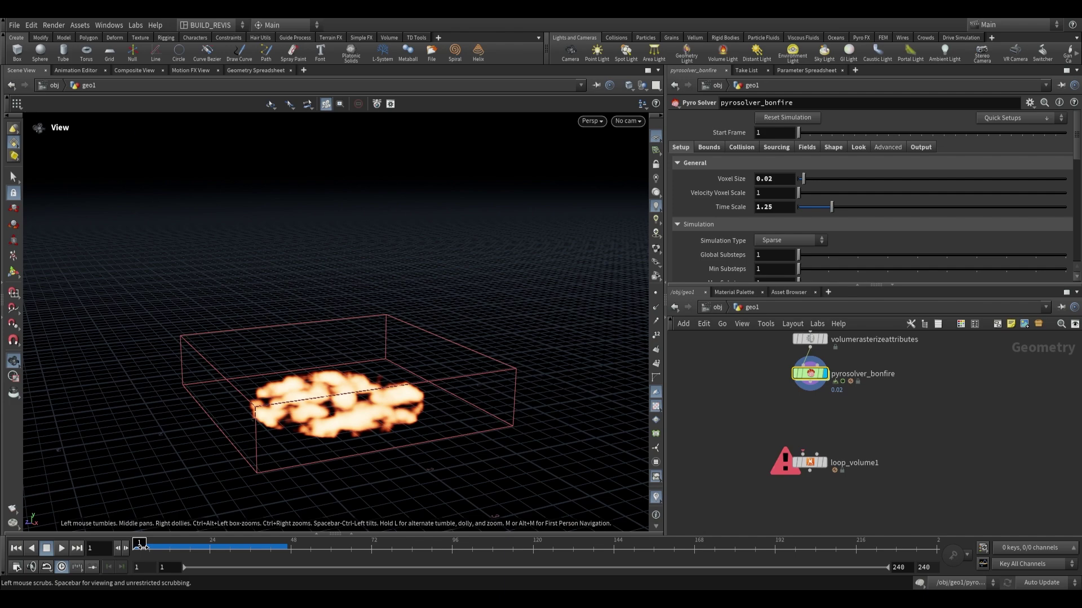
pyautogui.moveTo(143, 553); pyautogui.dragTo(280, 555)
pyautogui.moveTo(431, 344); pyautogui.dragTo(384, 315)
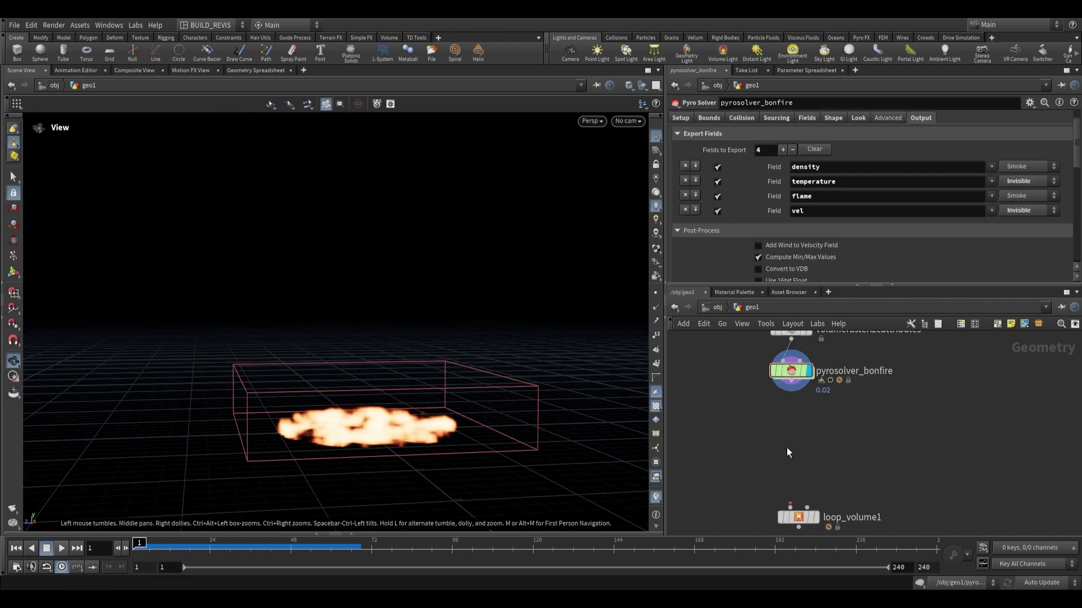
# Step: Add a File Cache node below pyrosolver_bonfire and connect the solver's output to it
pyautogui.press('Tab')
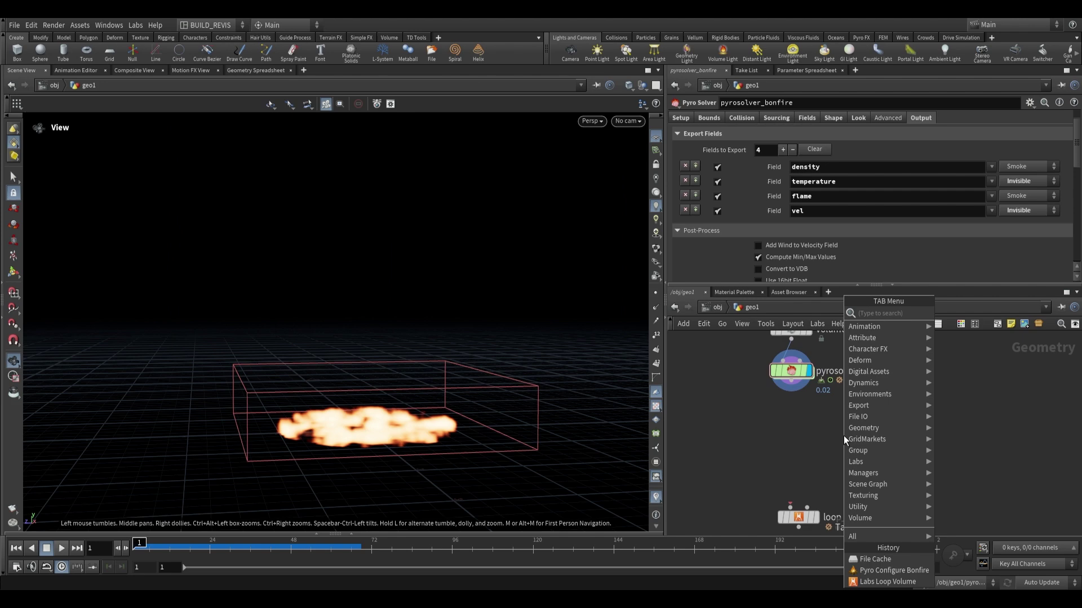
pyautogui.write('file')
pyautogui.press('Down')
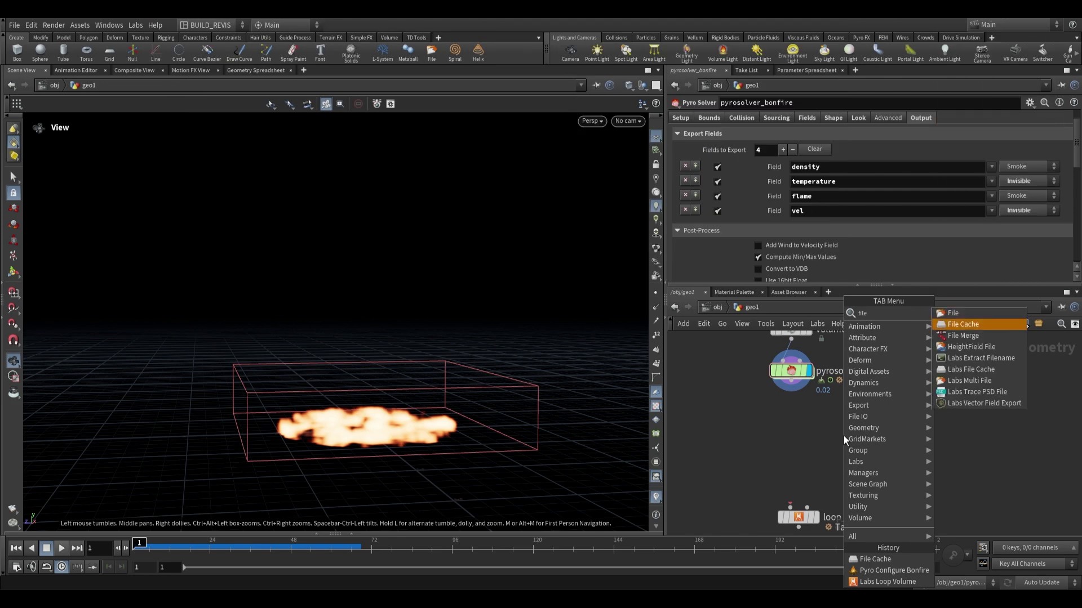
pyautogui.press('Return')
pyautogui.click(792, 448)
pyautogui.click(791, 371)
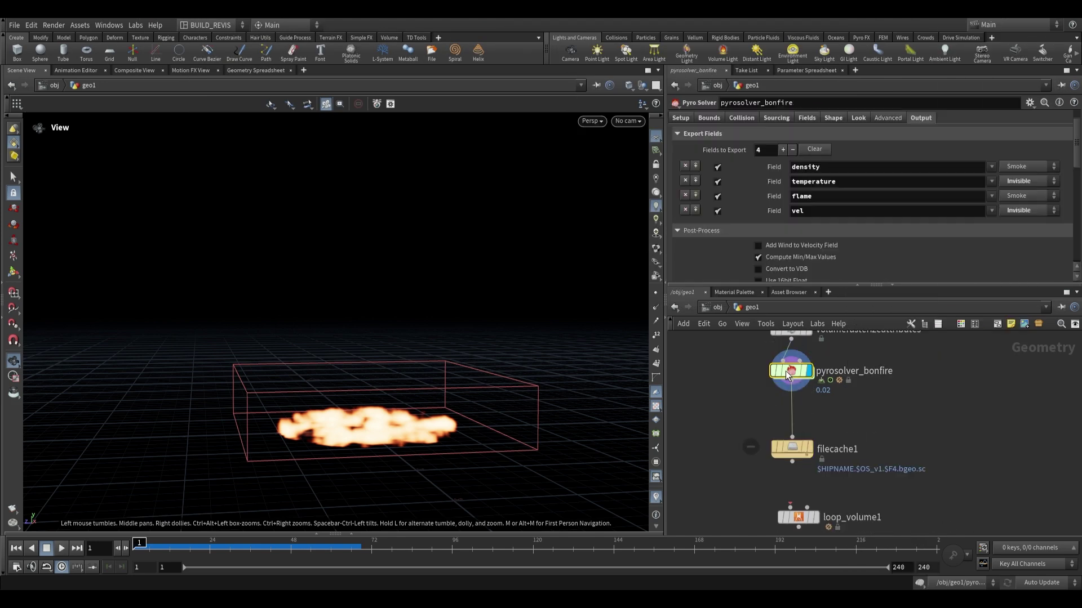
# Step: Remove temperature from the pyro solver's export fields and enable Use 16bit Float
pyautogui.scroll(2, 755, 236)
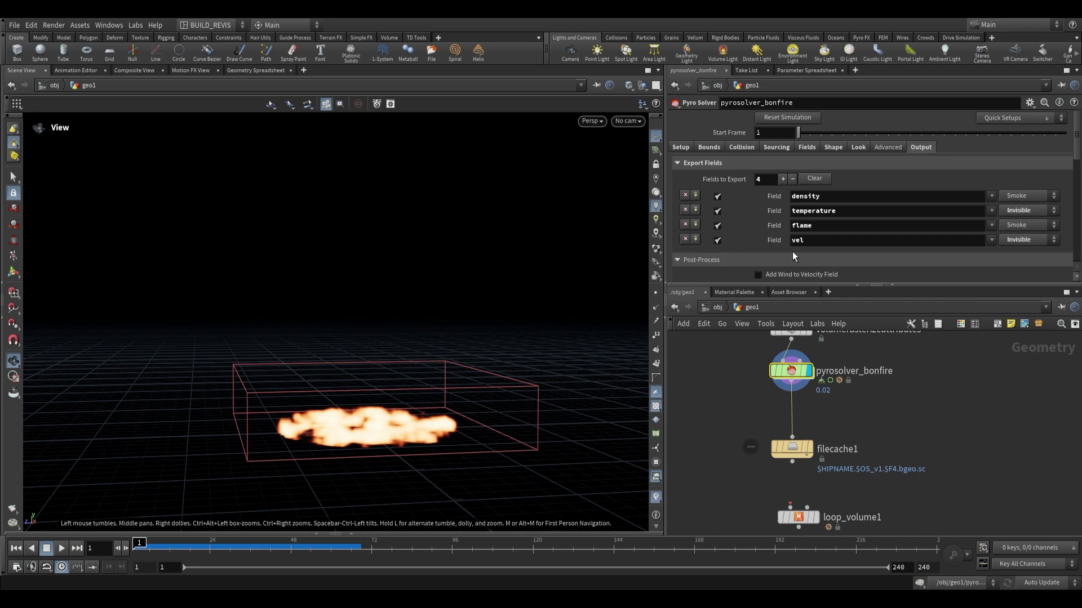
pyautogui.click(685, 210)
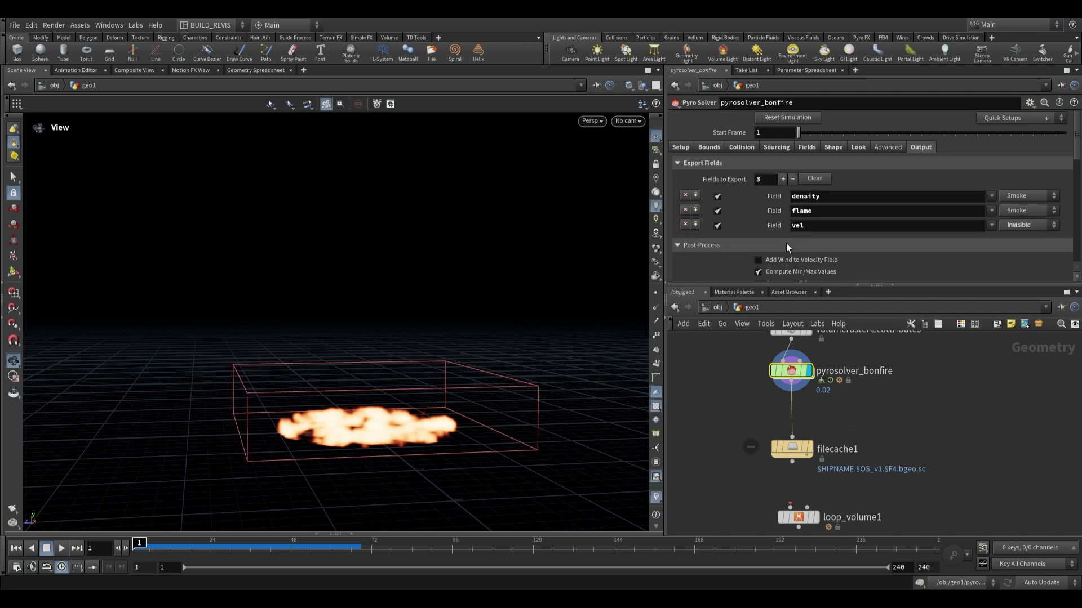
pyautogui.scroll(-2, 875, 259)
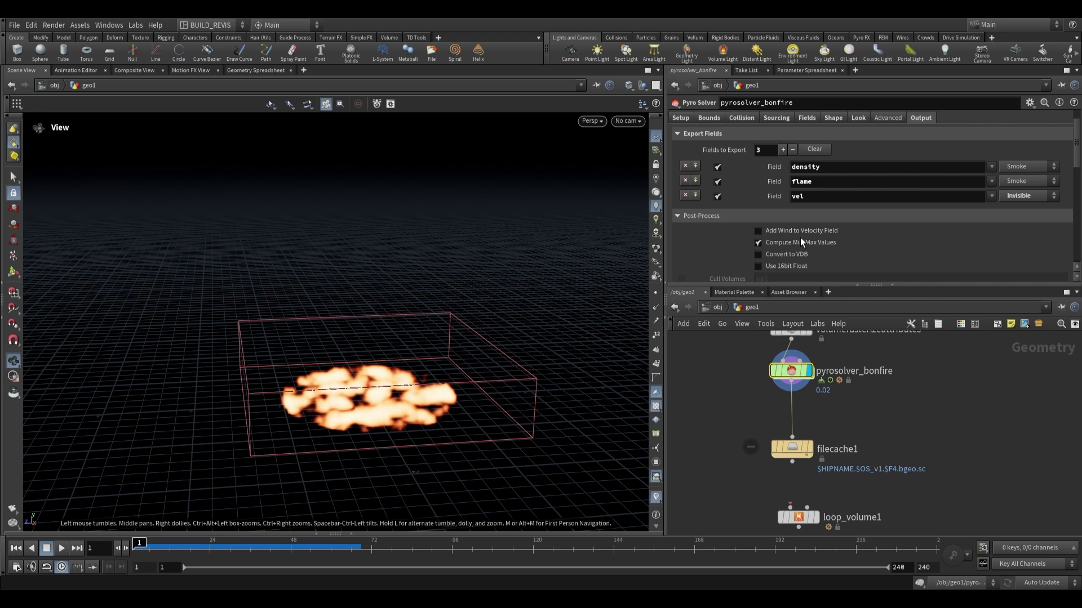
pyautogui.click(759, 267)
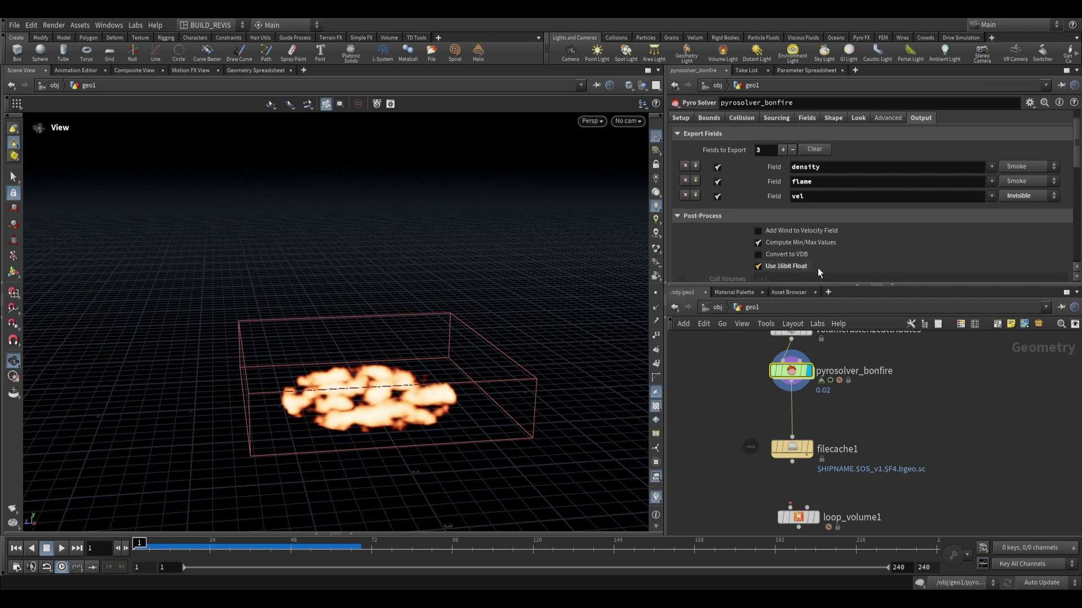
pyautogui.scroll(2, 725, 239)
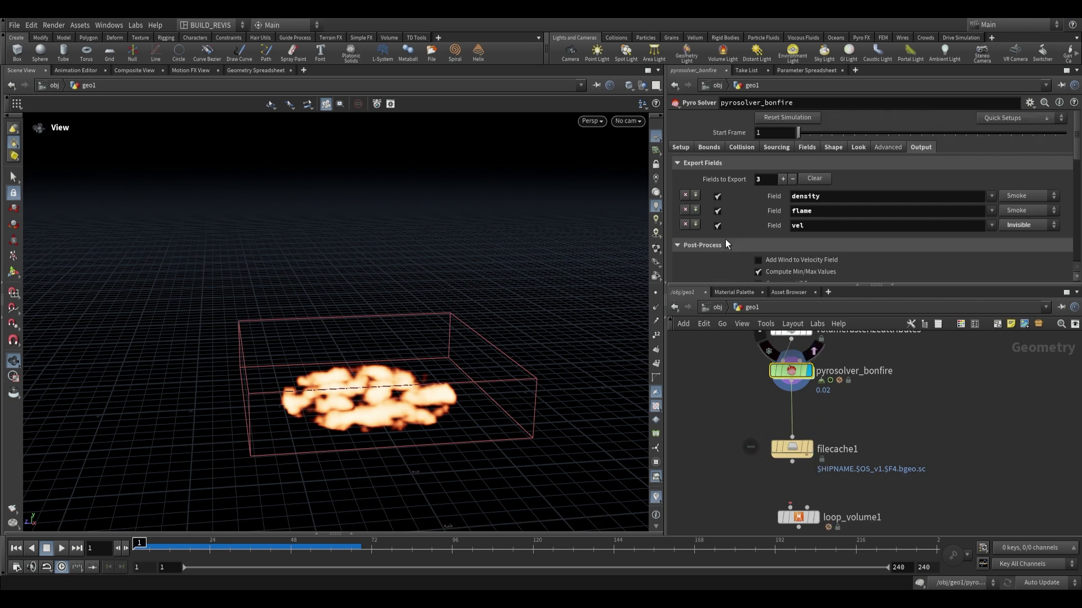
# Step: Point filecache1 to the explicit geometry file $HIP/geo/simulation.$F.bgeo.sc and load it from disk
pyautogui.click(790, 451)
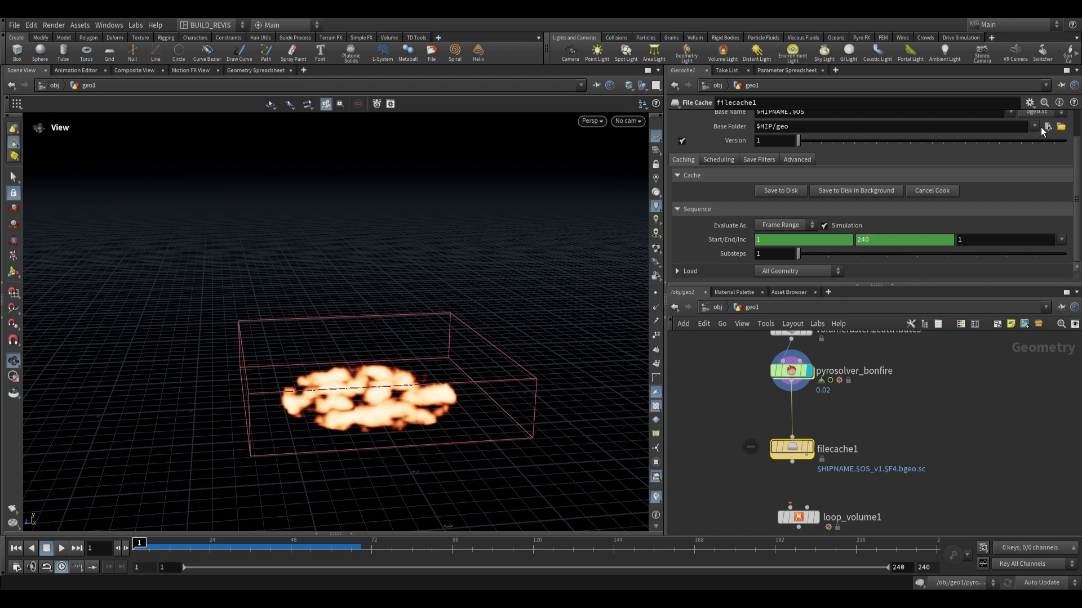
pyautogui.click(1046, 128)
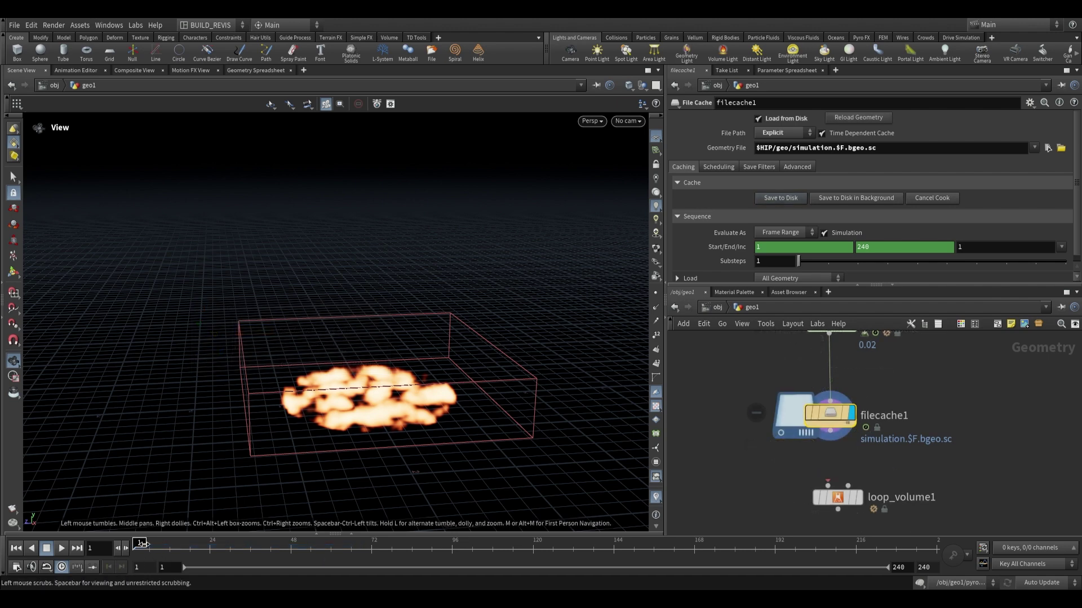
# Step: Check the cached bonfire simulation at several frames along the timeline up to frame 238
pyautogui.moveTo(143, 544); pyautogui.dragTo(230, 550)
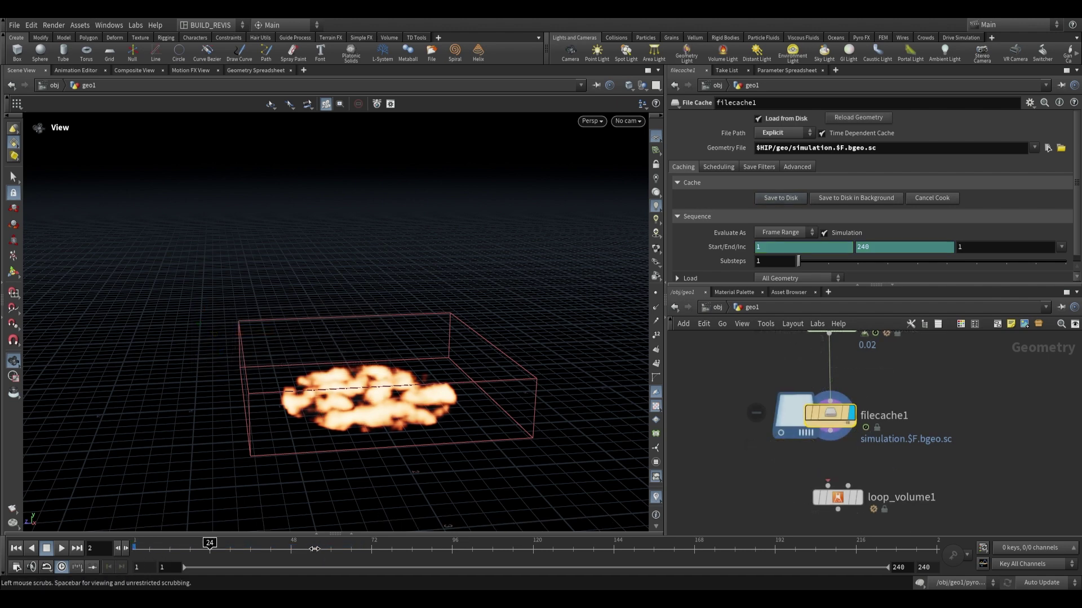
pyautogui.moveTo(402, 553); pyautogui.dragTo(398, 553)
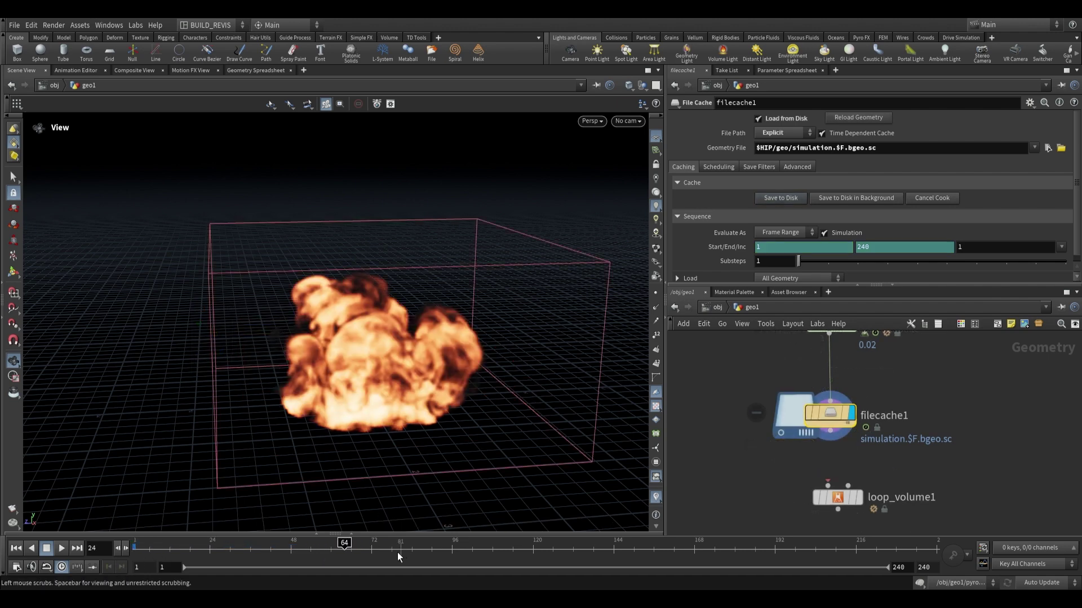
pyautogui.click(496, 551)
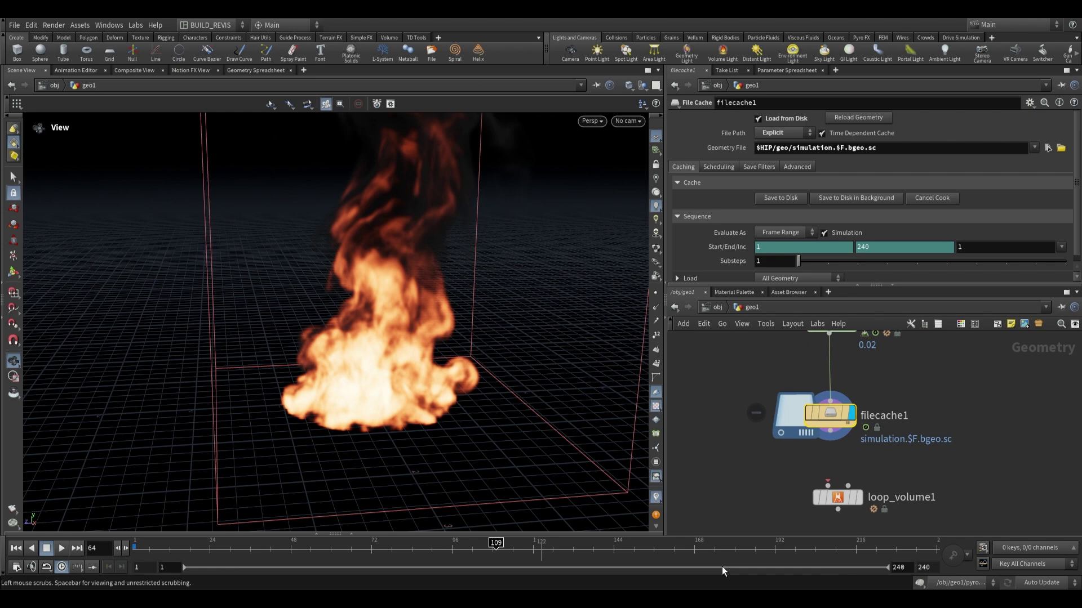
pyautogui.click(928, 552)
pyautogui.moveTo(462, 315); pyautogui.dragTo(417, 451)
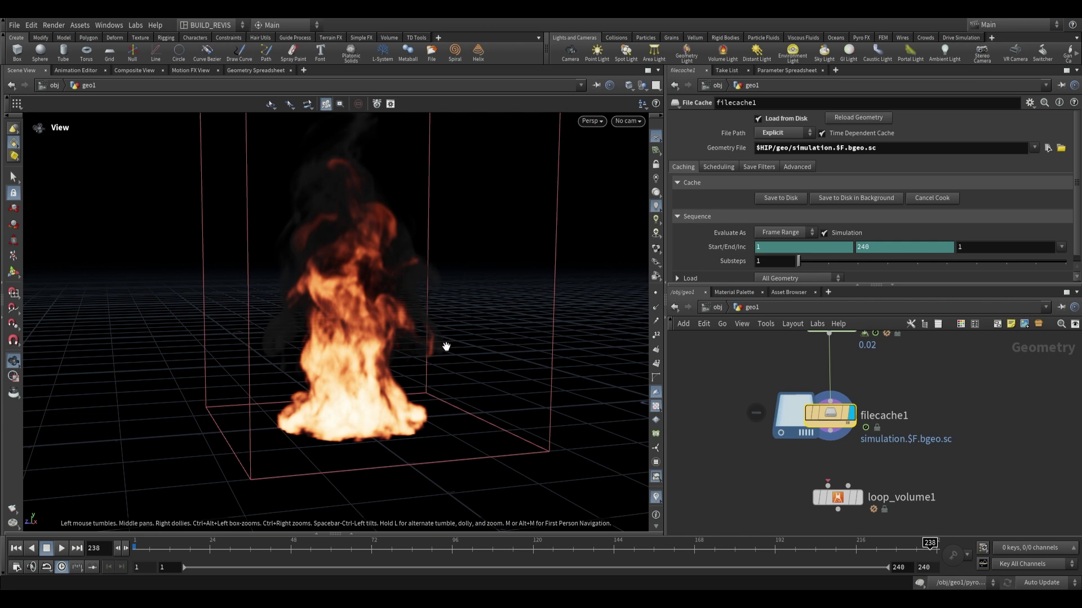
pyautogui.moveTo(447, 346); pyautogui.dragTo(424, 296)
# Step: Connect filecache1's output to the first input of loop_volume1 and display the loop_volume1 node
pyautogui.scroll(-1, 894, 465)
pyautogui.moveTo(892, 451); pyautogui.dragTo(867, 358, button='middle')
pyautogui.moveTo(817, 404); pyautogui.dragTo(809, 482)
pyautogui.moveTo(808, 419); pyautogui.dragTo(810, 431, button='middle')
pyautogui.scroll(1, 811, 429)
pyautogui.moveTo(828, 393); pyautogui.dragTo(832, 416, button='middle')
pyautogui.scroll(-1, 832, 414)
pyautogui.click(825, 372)
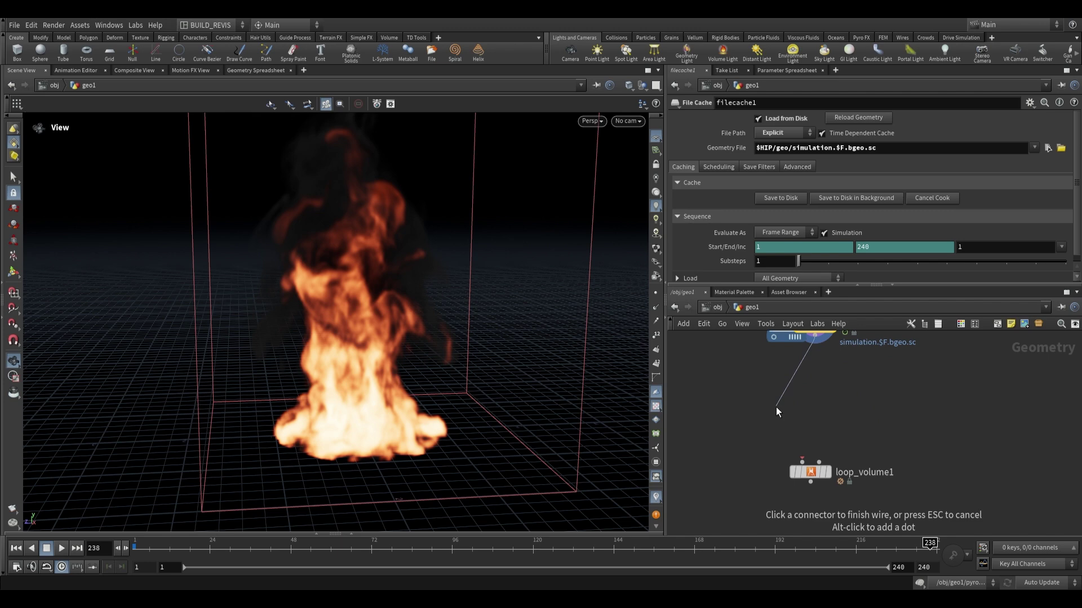
pyautogui.click(813, 472)
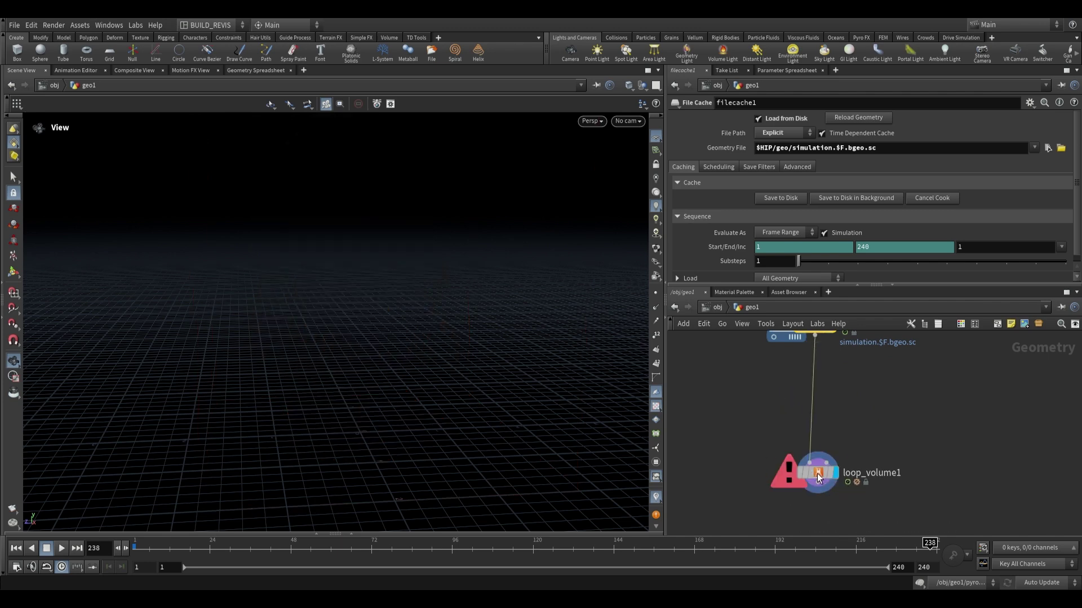
# Step: Delete the channels on loop_volume1's Frame Range and set its end frame to 40
pyautogui.click(827, 473)
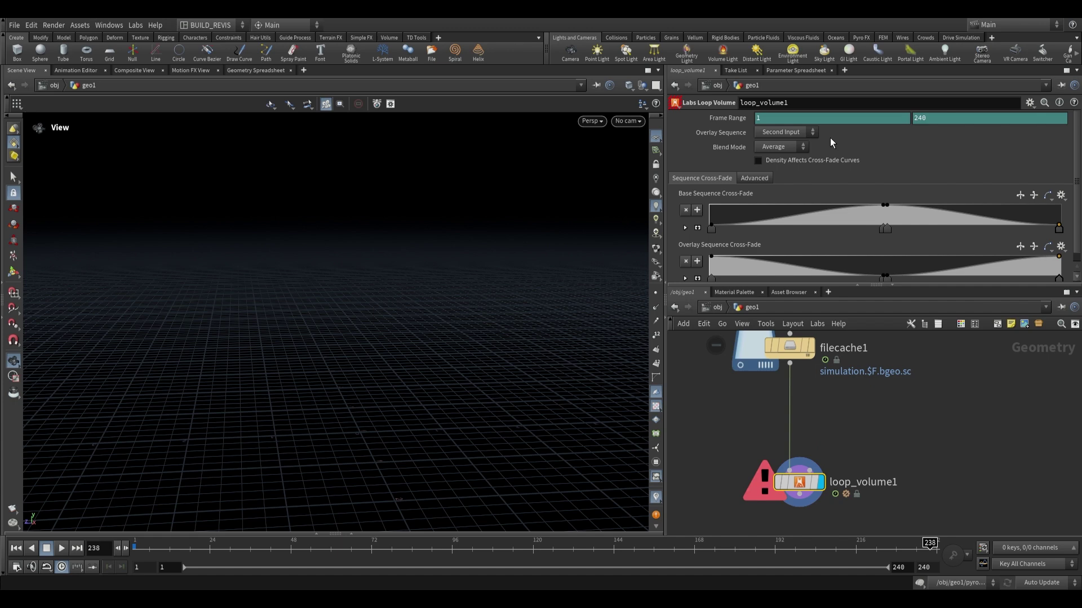
pyautogui.rightClick(729, 121)
pyautogui.click(754, 120)
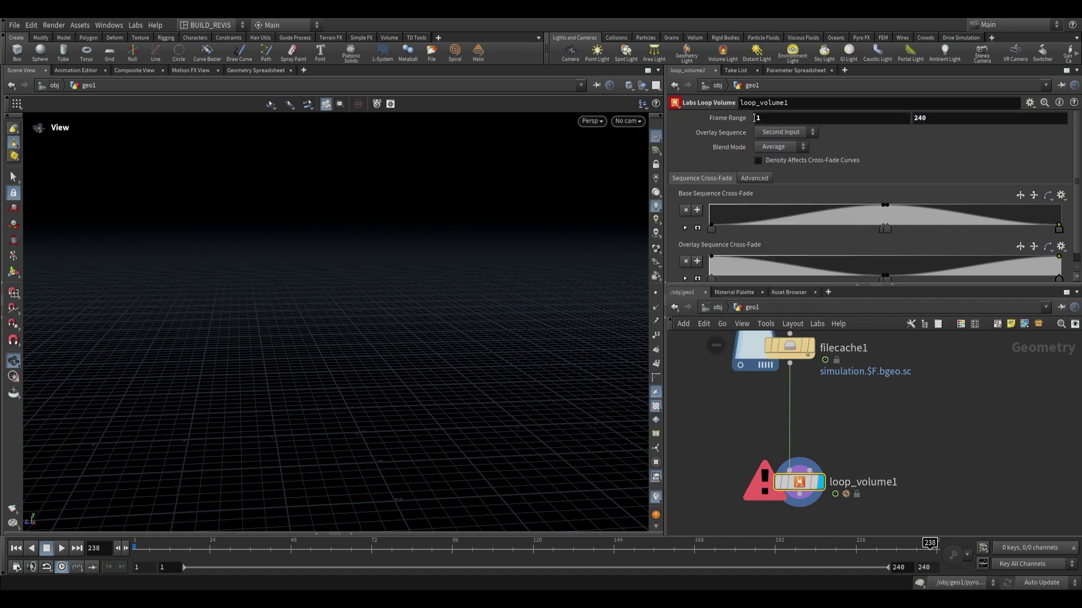
pyautogui.click(928, 119)
pyautogui.write('40')
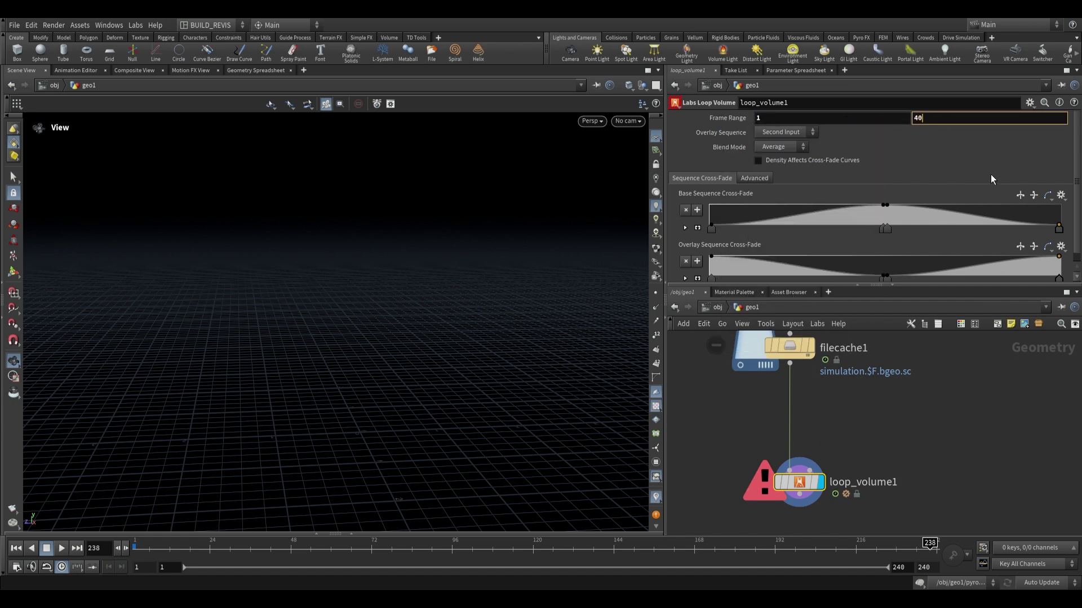
pyautogui.press('Return')
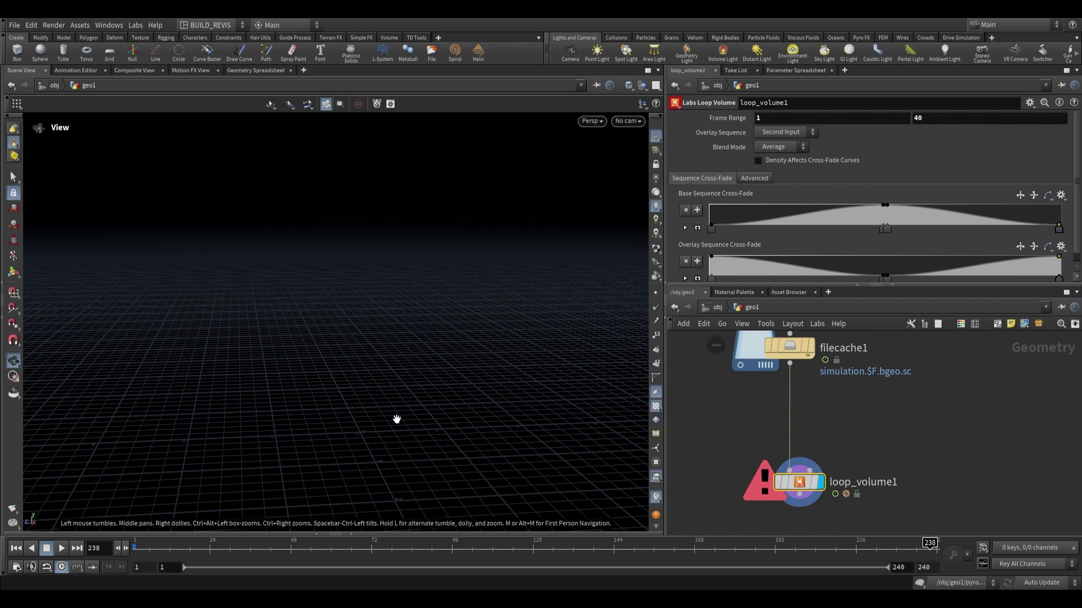
# Step: Connect filecache1's output to loop_volume1's second input, Volume to Blend With, and return to frame 1
pyautogui.moveTo(846, 390); pyautogui.dragTo(809, 357, button='middle')
pyautogui.moveTo(783, 440); pyautogui.dragTo(780, 463)
pyautogui.scroll(-2, 782, 387)
pyautogui.moveTo(783, 388); pyautogui.dragTo(785, 429, button='middle')
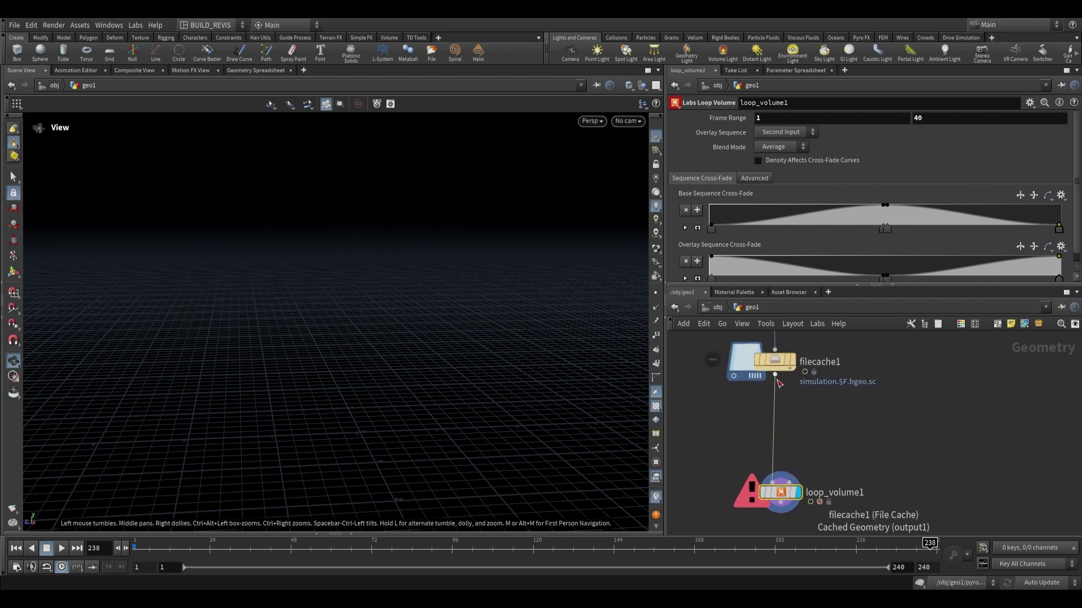
pyautogui.click(775, 375)
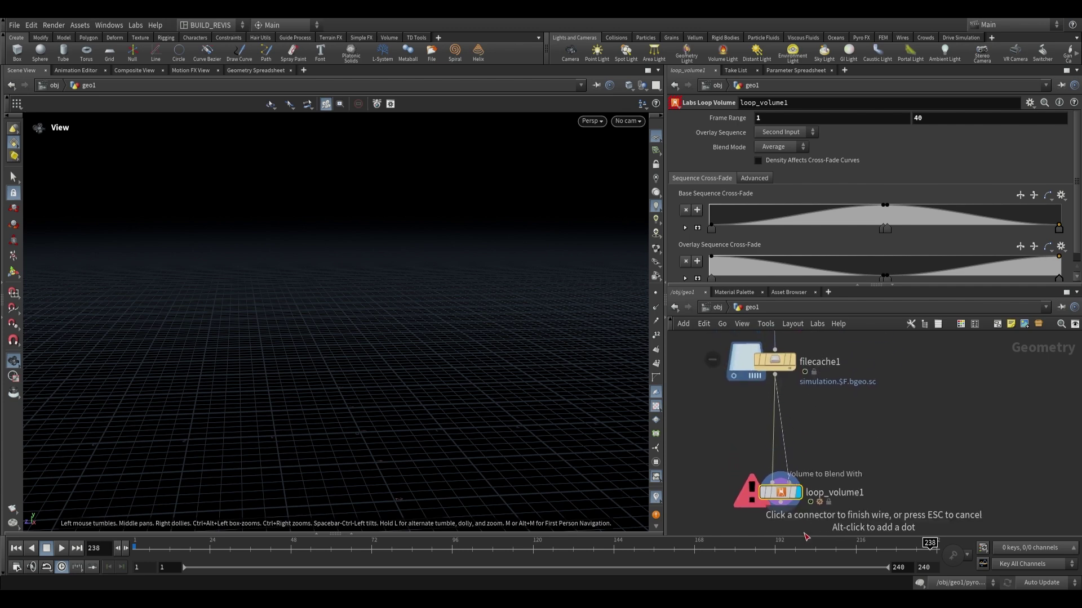
pyautogui.click(775, 504)
pyautogui.hotkey('ctrl', 'Up')
pyautogui.moveTo(389, 383); pyautogui.dragTo(453, 382)
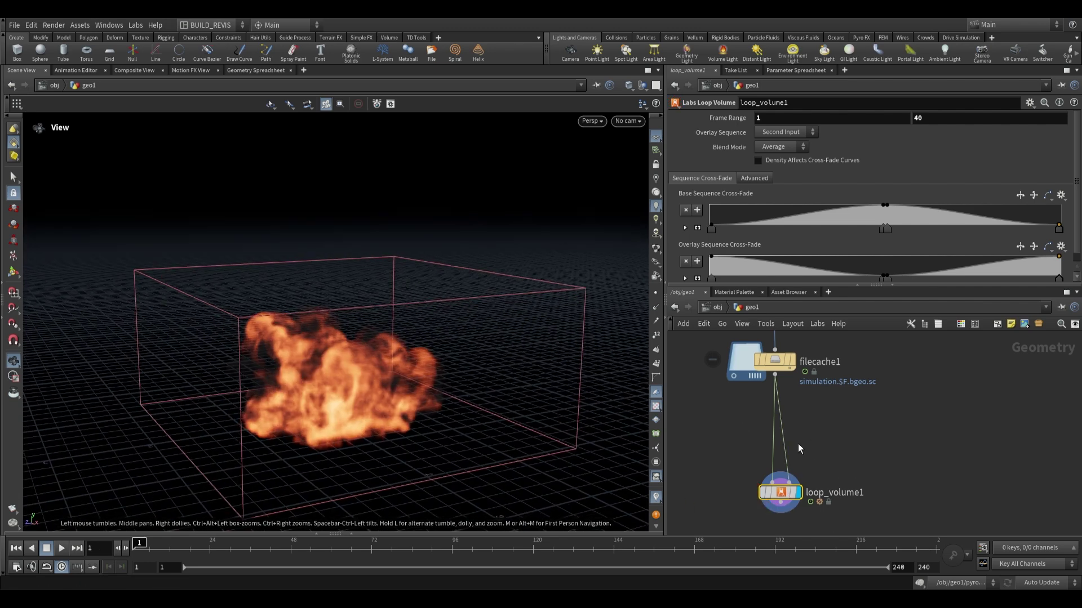
# Step: Switch the network editor's wires from straight to rounded style
pyautogui.scroll(2, 802, 457)
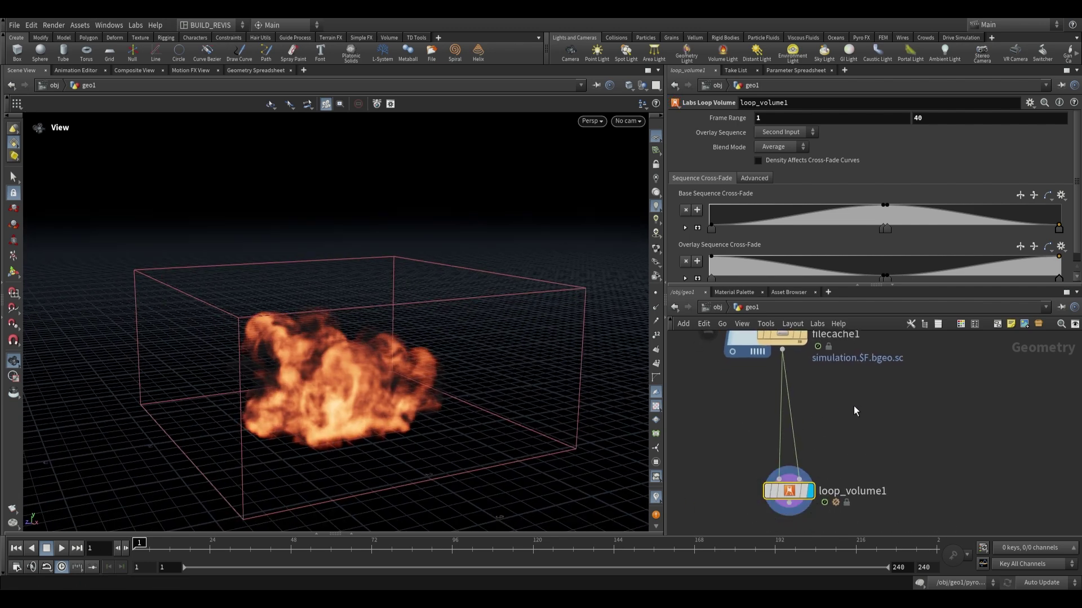
pyautogui.hotkey('shift', 's')
pyautogui.scroll(-1, 845, 422)
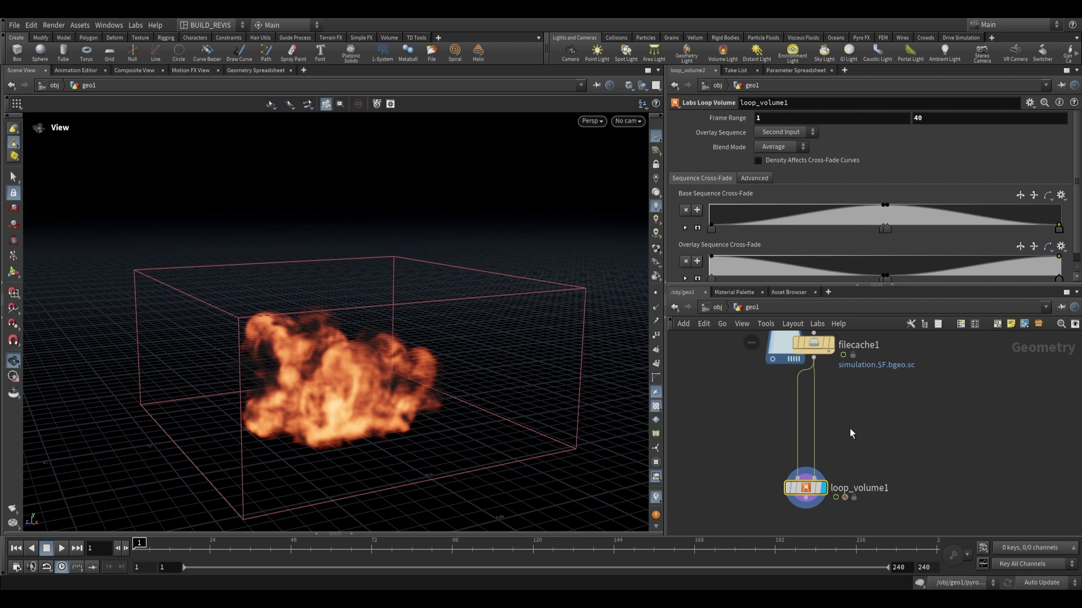
pyautogui.scroll(1, 857, 435)
# Step: Insert a Time Shift node between filecache1 and the first input of loop_volume1
pyautogui.press('Tab')
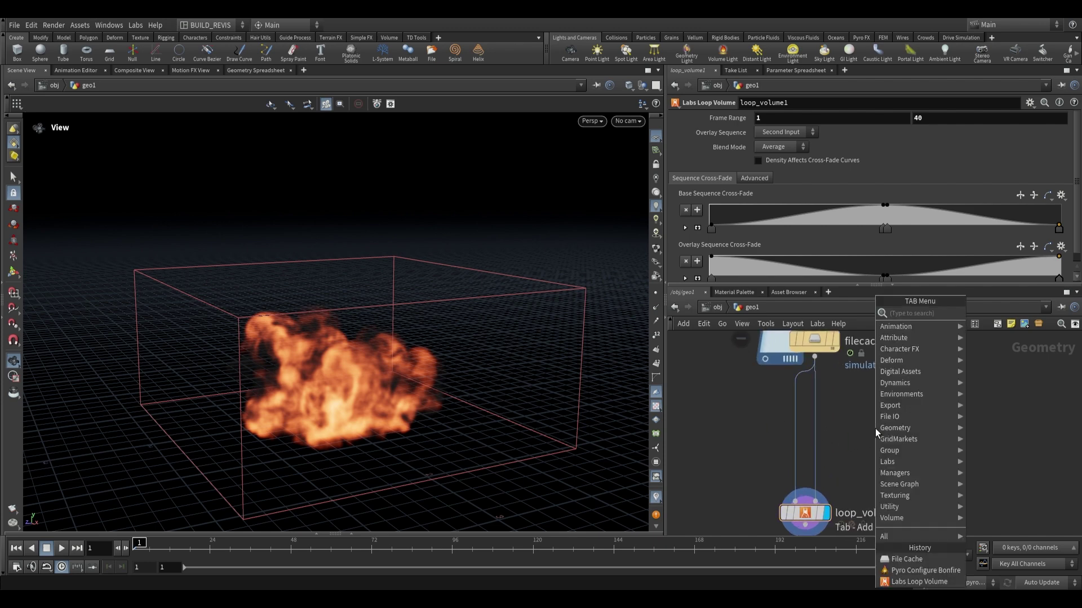
pyautogui.write('time')
pyautogui.press('Down')
pyautogui.press('Return')
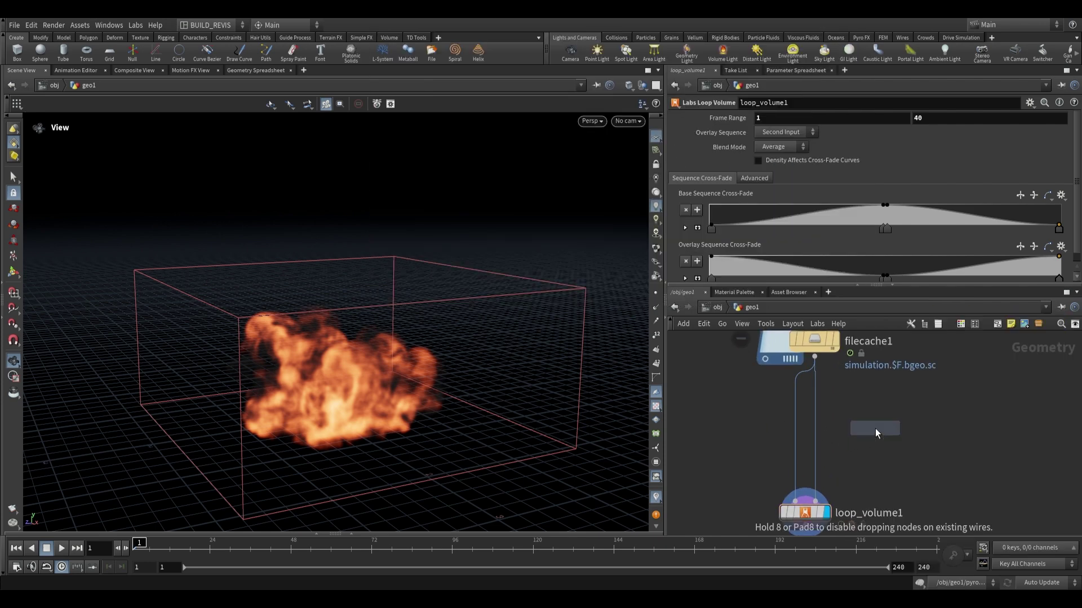
pyautogui.click(764, 431)
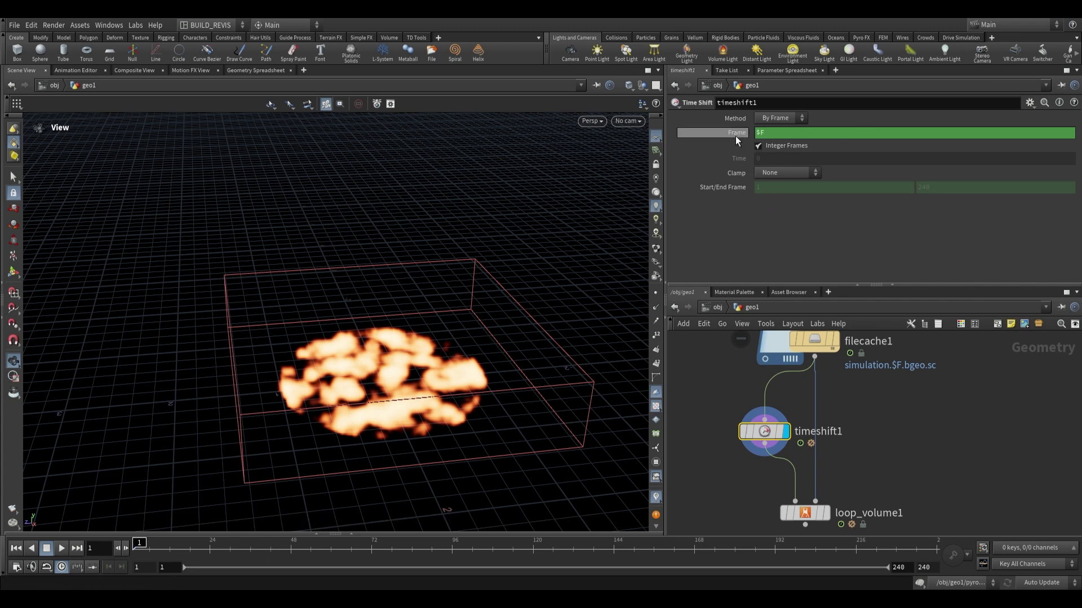
# Step: Set timeshift1's Frame expression to $F + 50
pyautogui.doubleClick(765, 135)
pyautogui.write('$F')
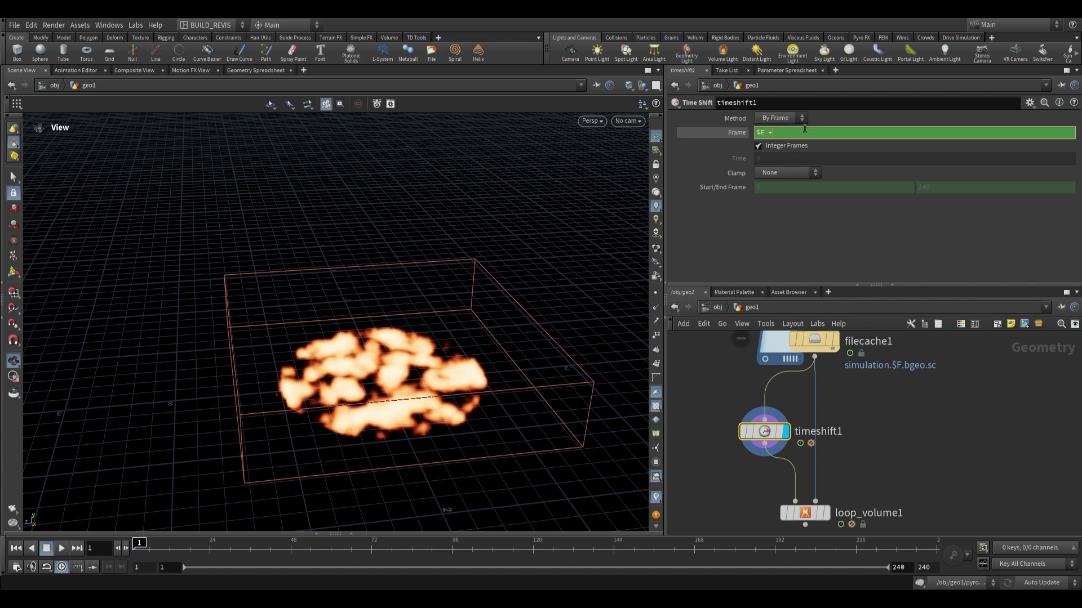
pyautogui.write('+')
pyautogui.write('50')
pyautogui.press('Return')
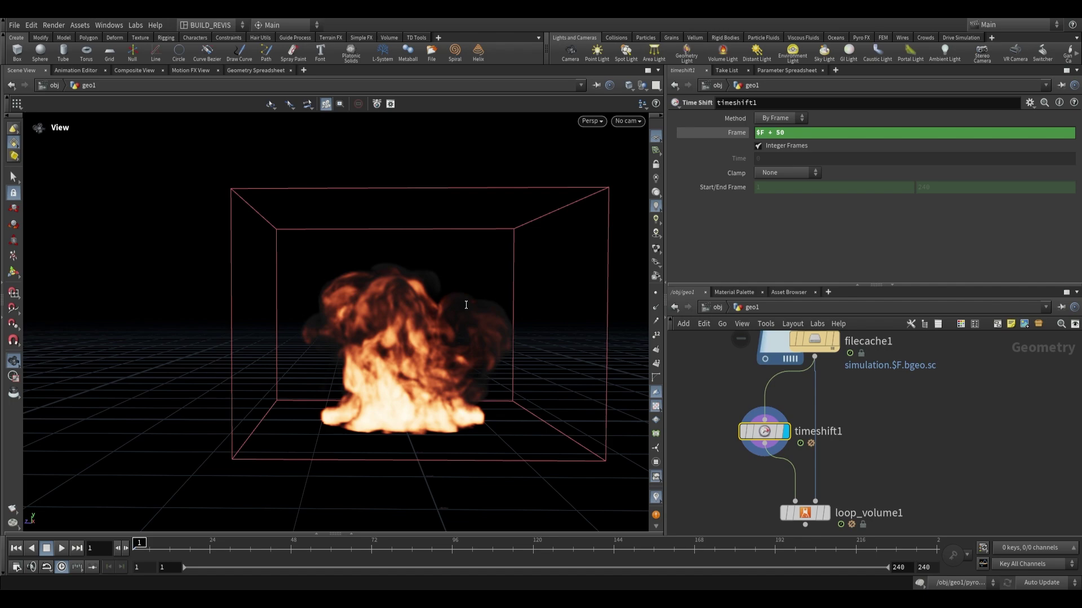
pyautogui.keyDown('alt'); pyautogui.moveTo(398, 312); pyautogui.dragTo(434, 329); pyautogui.keyUp('alt')
# Step: Set timeshift1's Clamp to Clamp to Last and delete the channels on its Start/End Frame
pyautogui.click(783, 175)
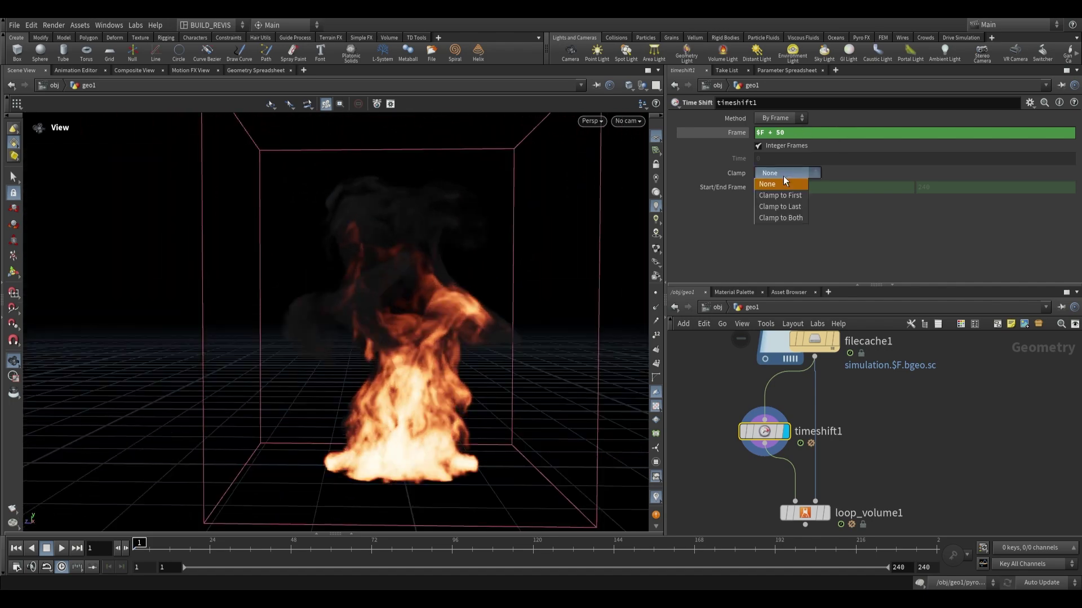
pyautogui.click(780, 207)
pyautogui.rightClick(723, 187)
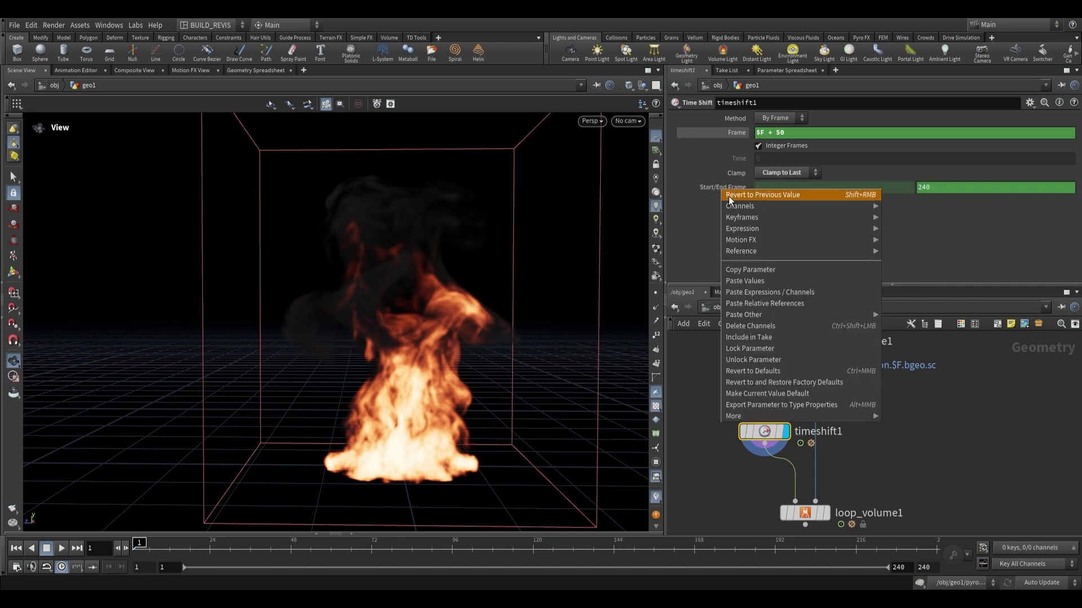
pyautogui.click(744, 325)
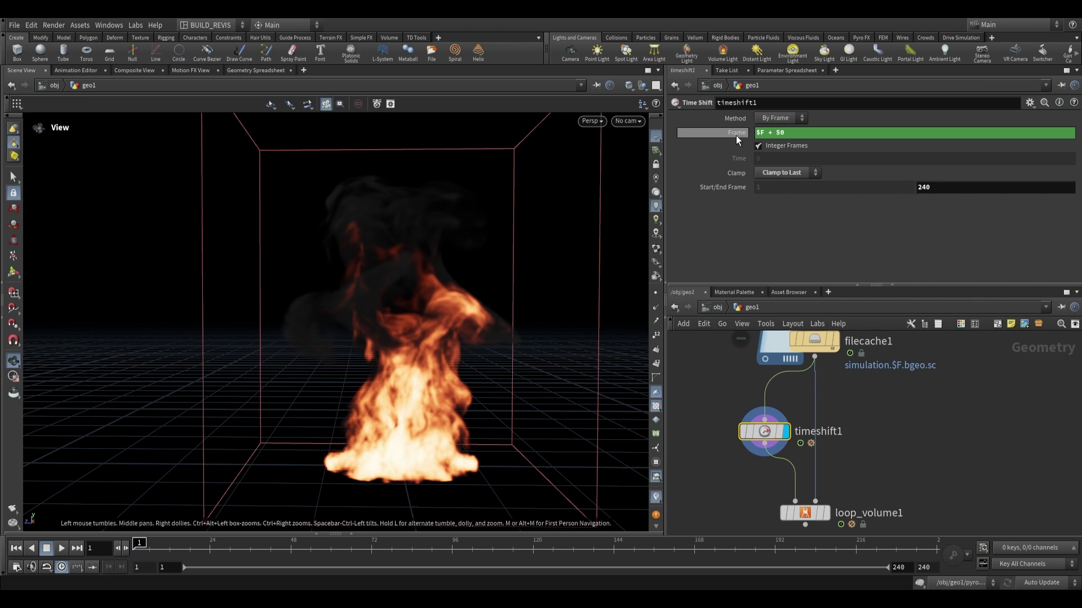
pyautogui.moveTo(742, 432)
pyautogui.click(736, 133)
pyautogui.scroll(2, 875, 397)
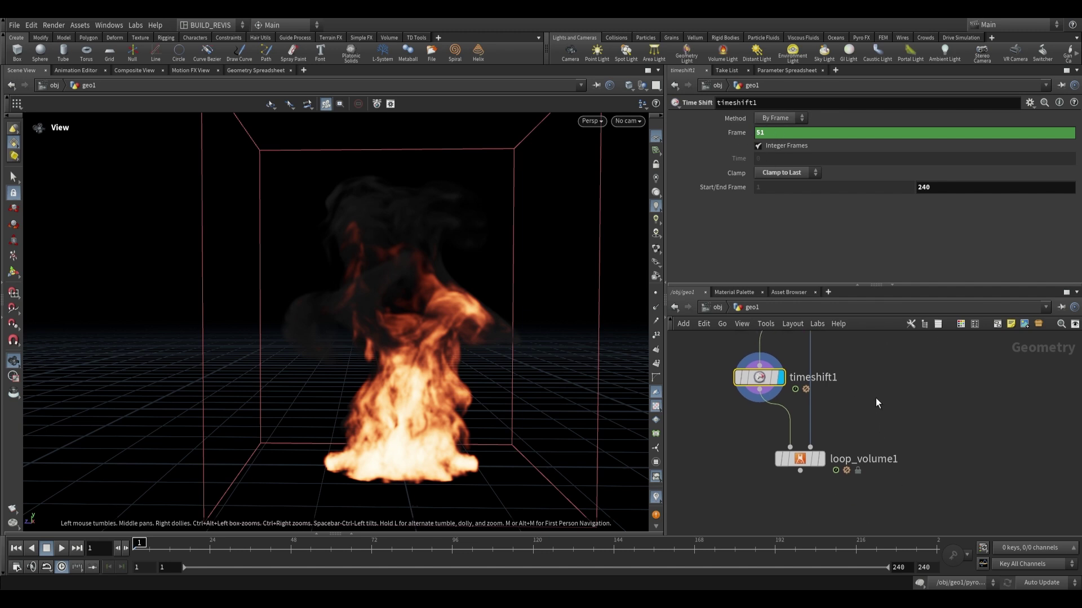
# Step: Link timeshift1's end frame to the end of loop_volume1's Frame Range with a relative reference
pyautogui.click(799, 458)
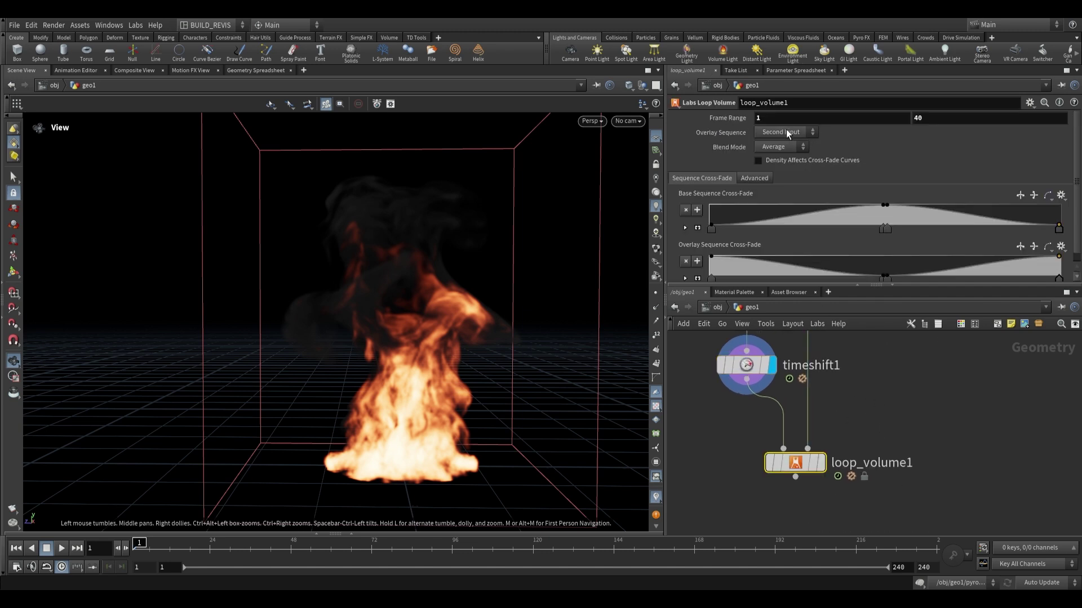
pyautogui.rightClick(953, 116)
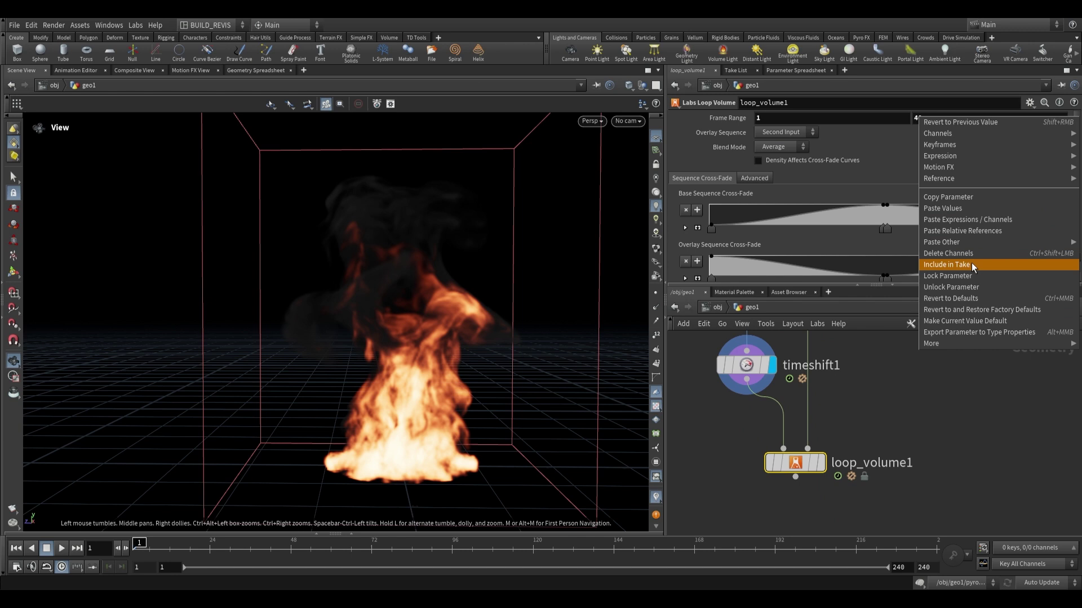
pyautogui.click(956, 198)
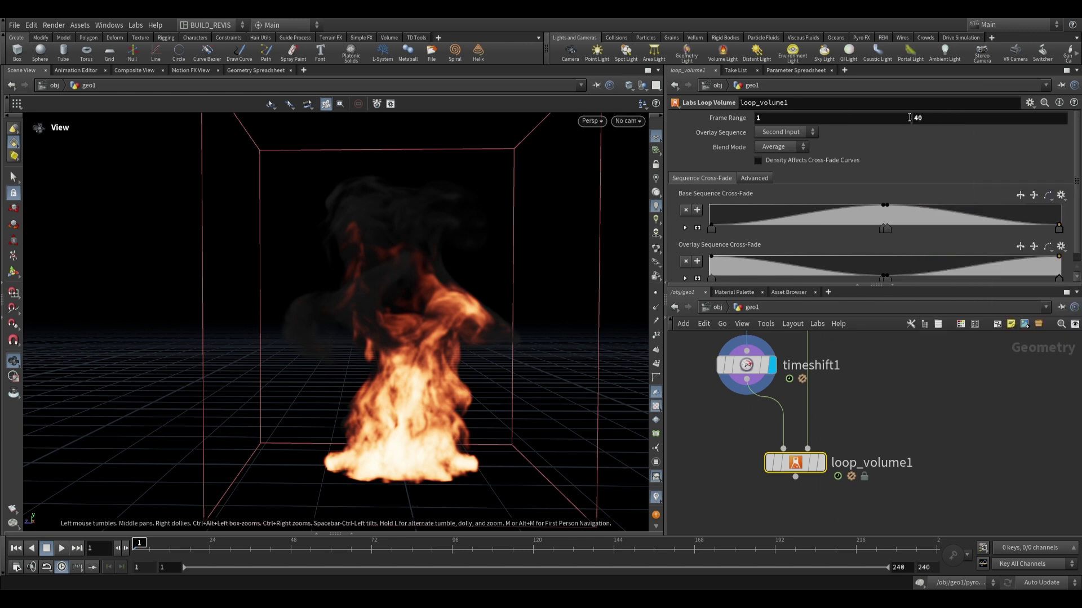
pyautogui.click(748, 365)
pyautogui.rightClick(922, 188)
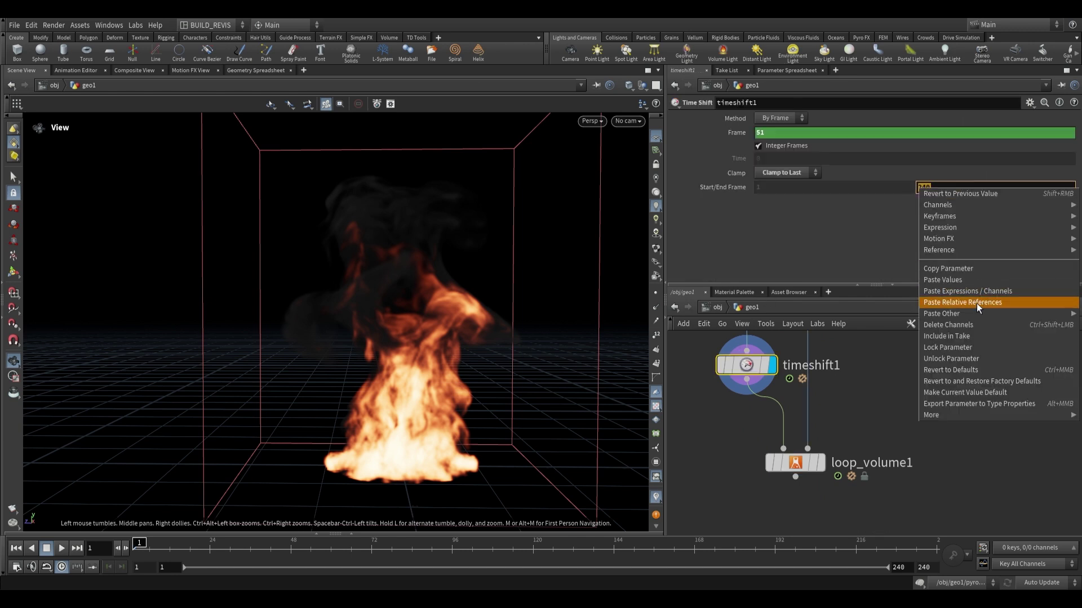
pyautogui.click(976, 303)
pyautogui.press('Return')
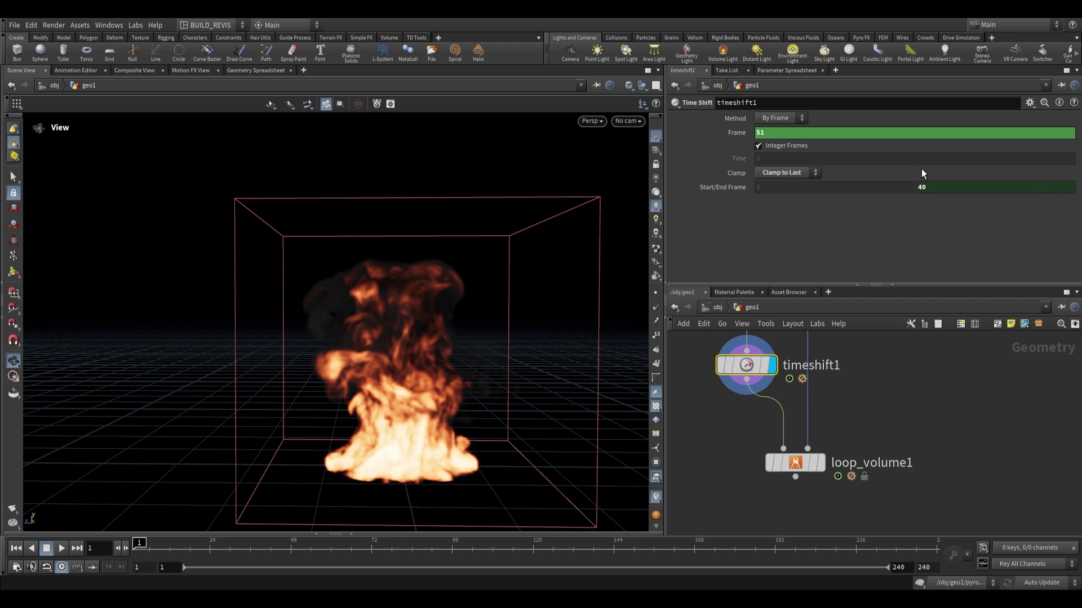
# Step: Extend timeshift1's end frame expression to ch("../loop_volume1/f2") + 50
pyautogui.click(727, 131)
pyautogui.click(732, 185)
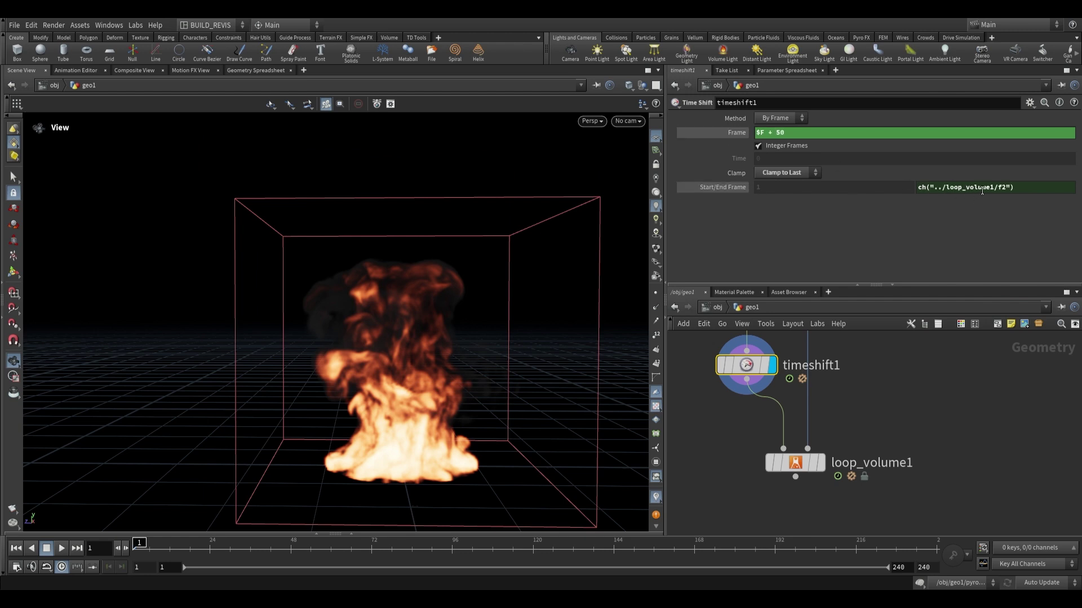
pyautogui.click(1036, 186)
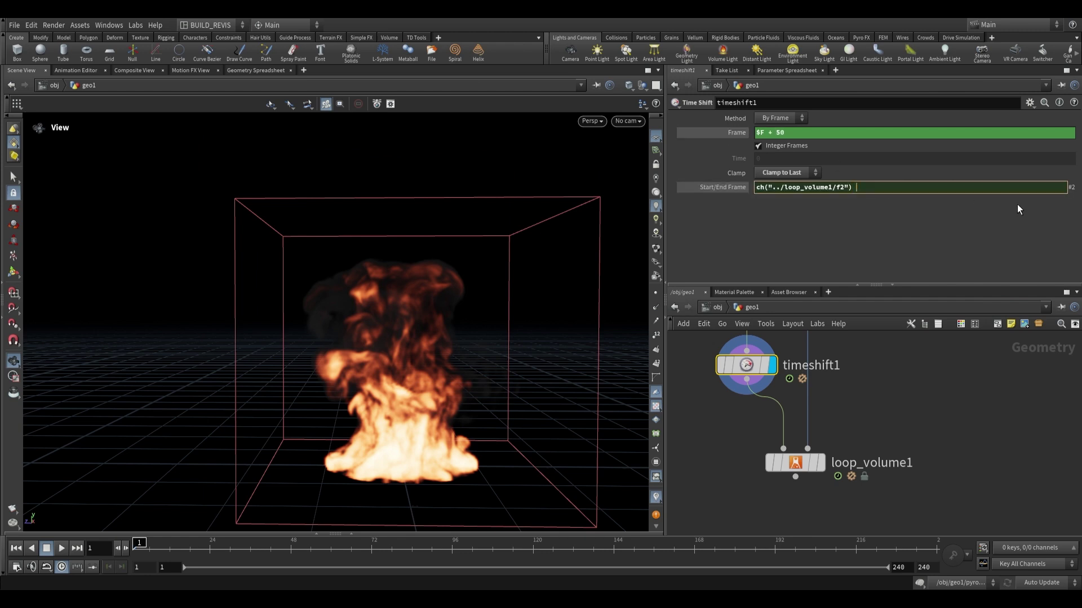
pyautogui.write('+ 50')
pyautogui.press('Return')
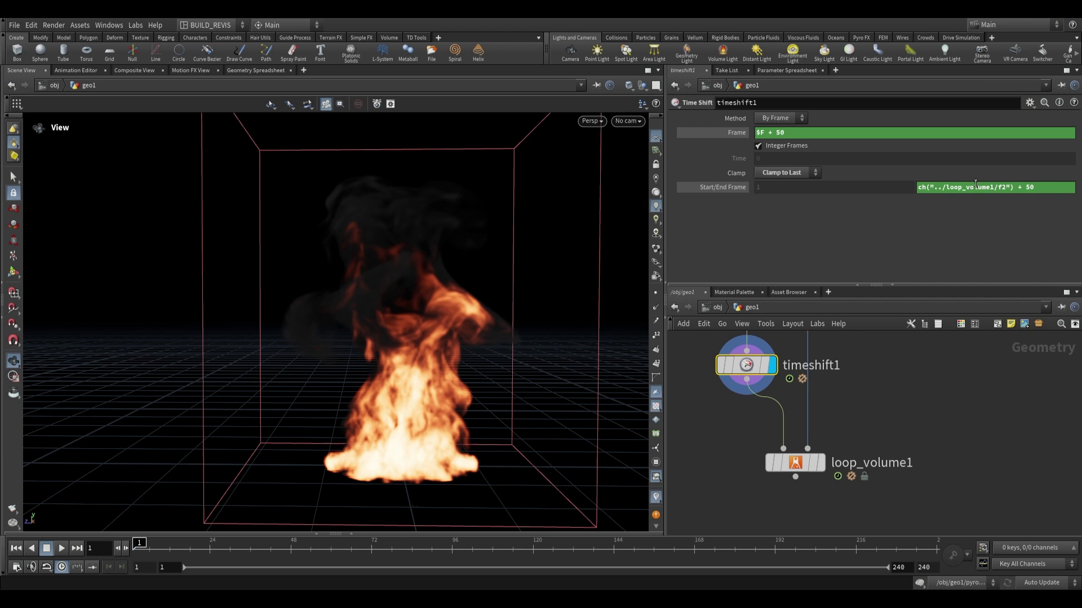
pyautogui.click(738, 189)
pyautogui.click(739, 134)
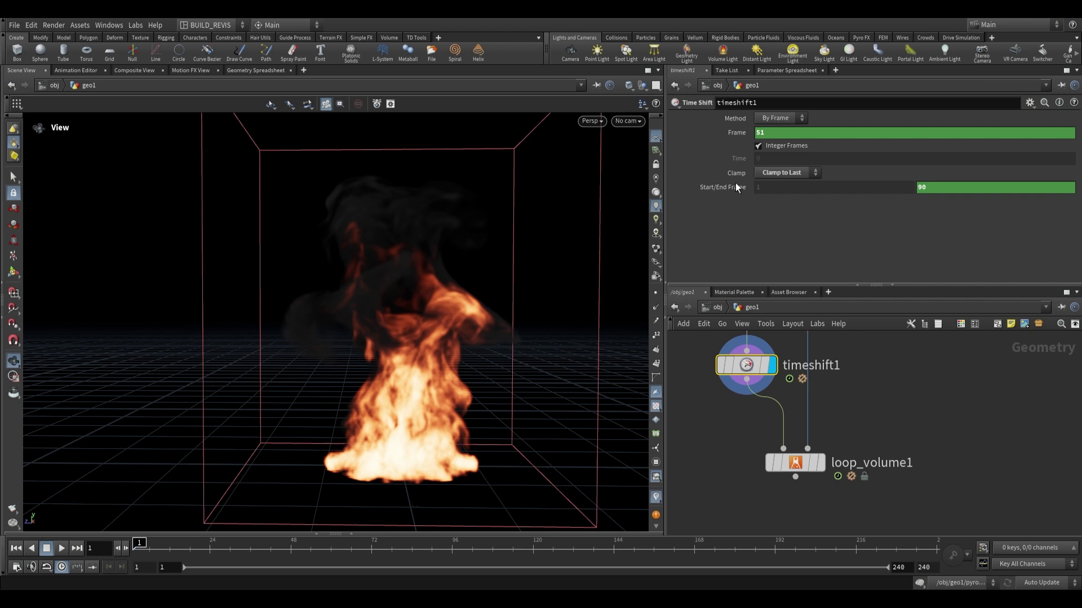
pyautogui.click(799, 464)
pyautogui.click(748, 367)
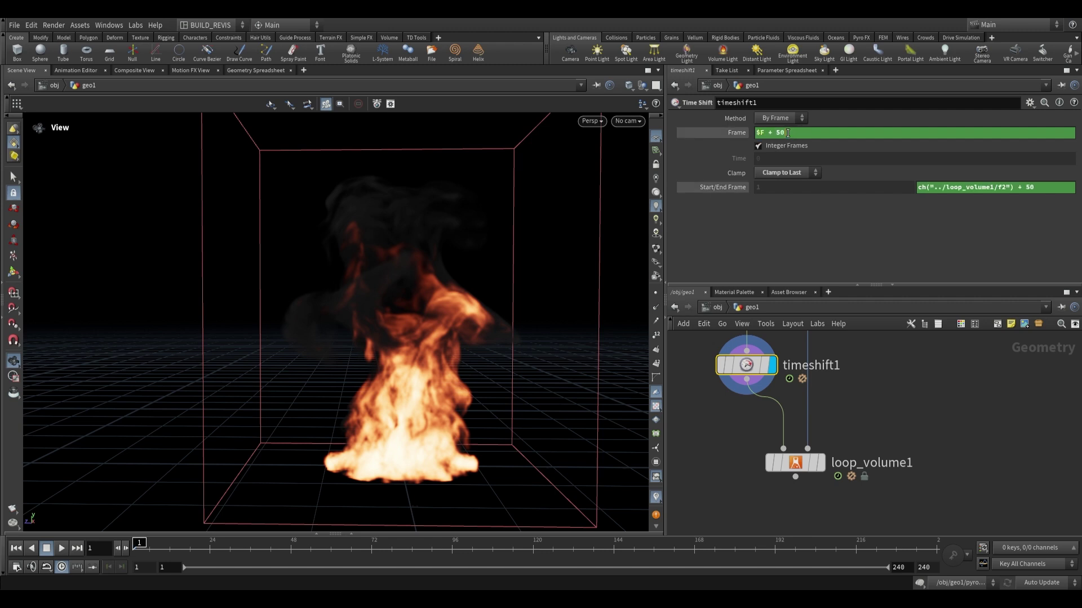
pyautogui.moveTo(787, 133); pyautogui.dragTo(768, 133)
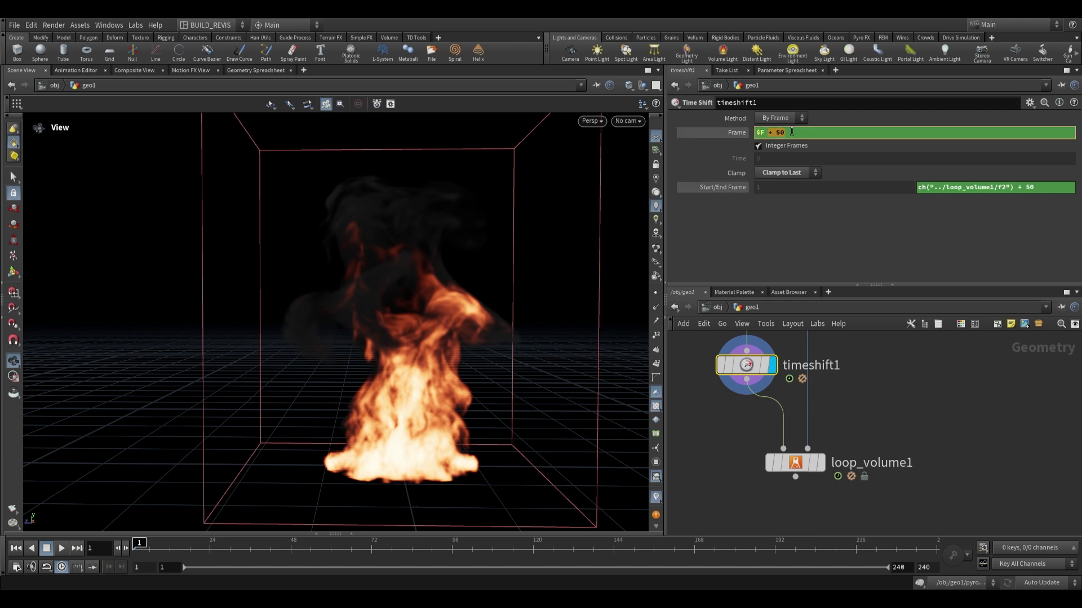
pyautogui.moveTo(1046, 184); pyautogui.dragTo(1017, 187)
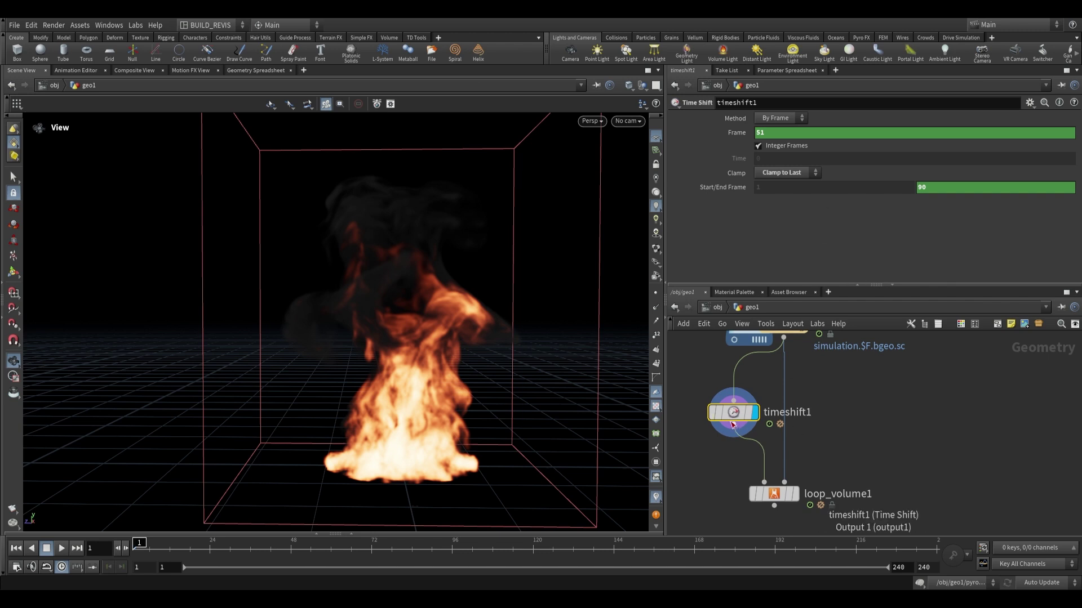
# Step: Duplicate timeshift1 and insert the copy between filecache1 and loop_volume1's second input
pyautogui.keyDown('alt'); pyautogui.moveTo(739, 414); pyautogui.dragTo(834, 414); pyautogui.keyUp('alt')
pyautogui.moveTo(896, 438); pyautogui.dragTo(906, 418, button='middle')
pyautogui.scroll(-1, 905, 419)
pyautogui.moveTo(829, 397); pyautogui.dragTo(839, 397)
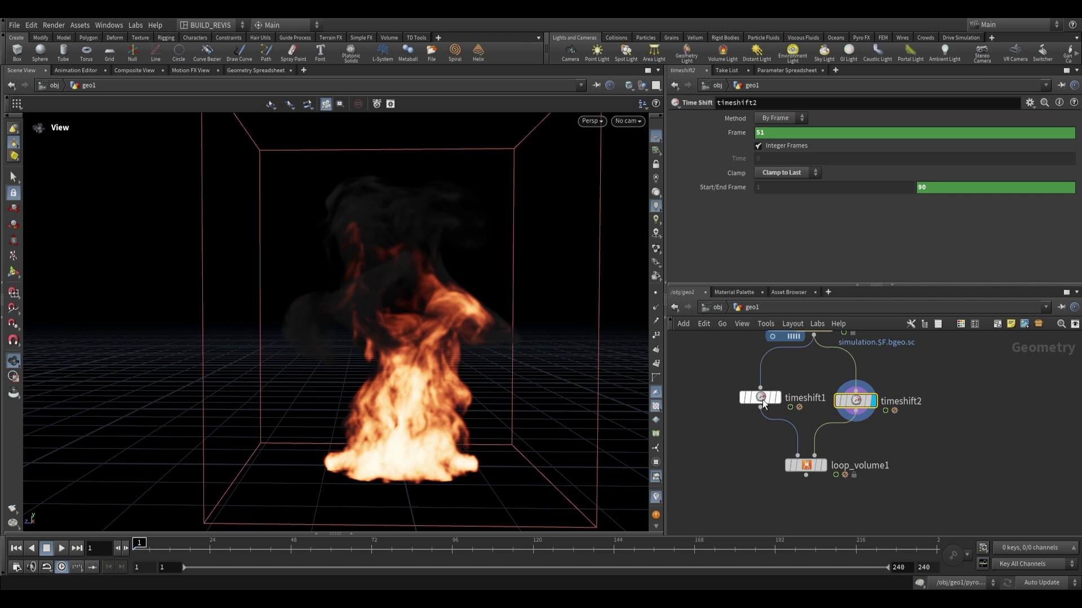
# Step: Extend timeshift2's Frame expression to $F + 50 + 20
pyautogui.scroll(1, 857, 401)
pyautogui.click(806, 473)
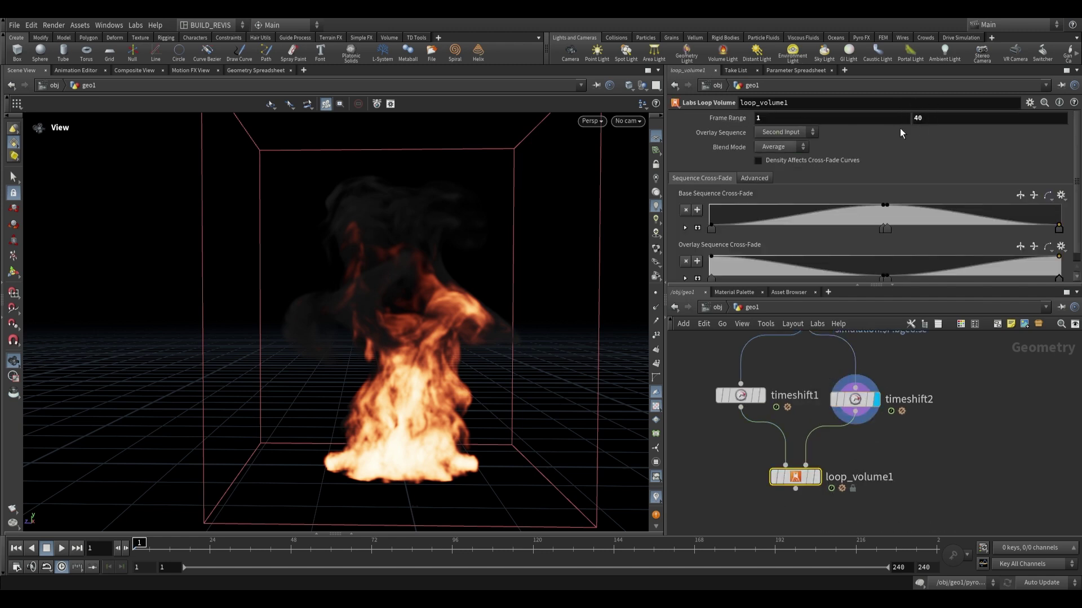
pyautogui.click(743, 395)
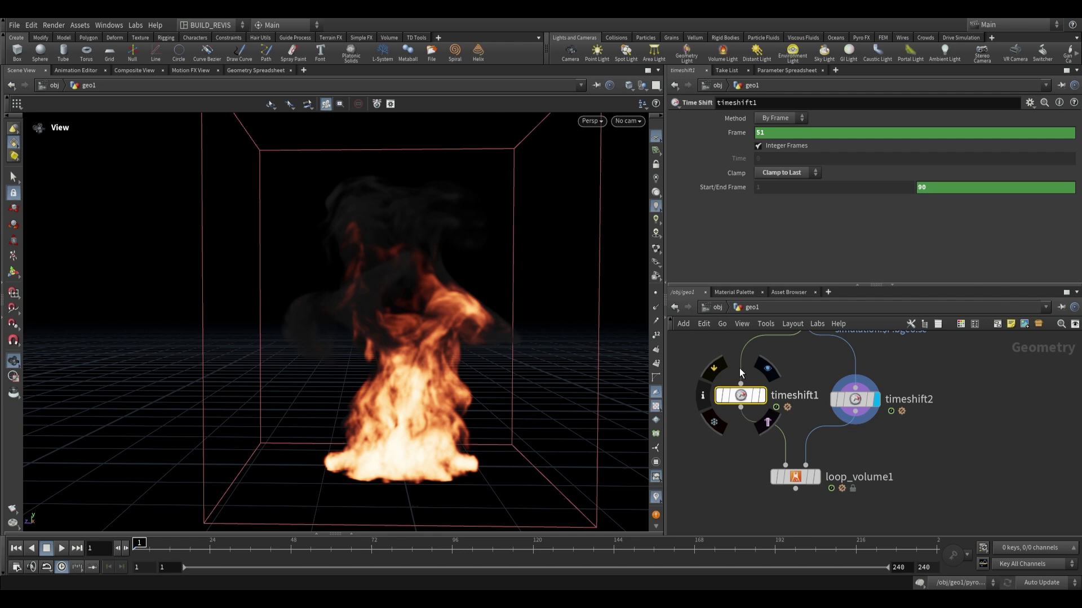
pyautogui.click(852, 401)
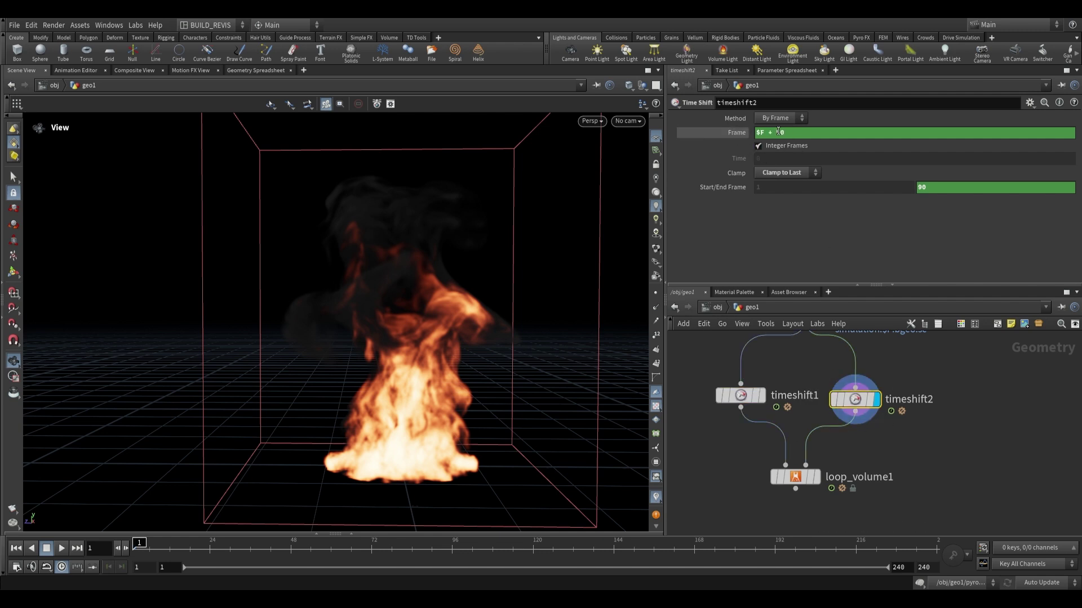
pyautogui.press('Return')
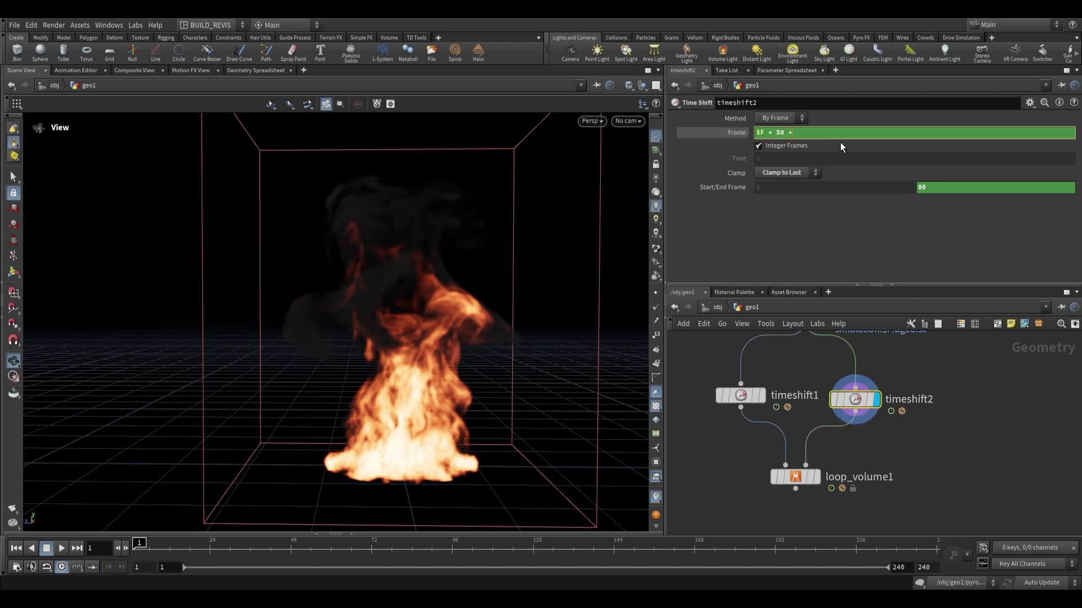
pyautogui.write('20')
pyautogui.press('Return')
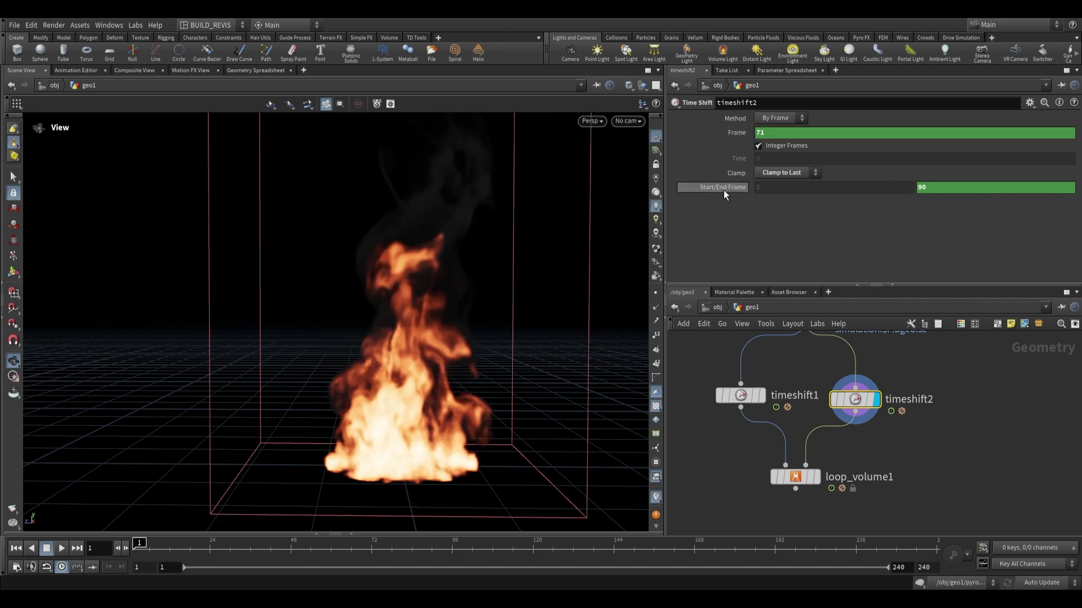
# Step: Extend timeshift2's end frame expression to ch("../loop_volume1/f2") + 50 + 20 and display loop_volume1
pyautogui.click(952, 187)
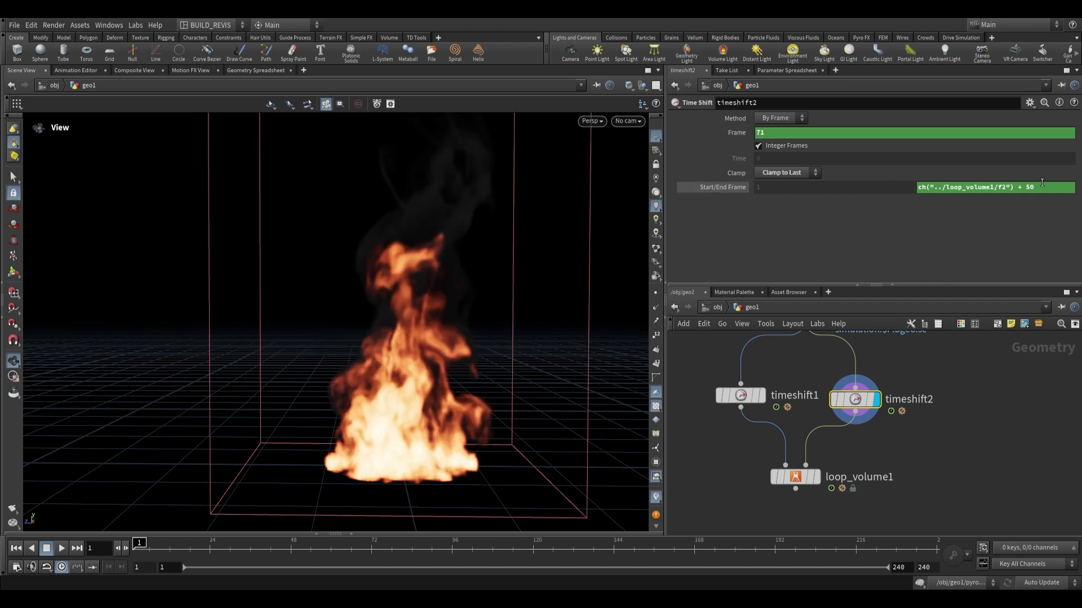
pyautogui.write('+')
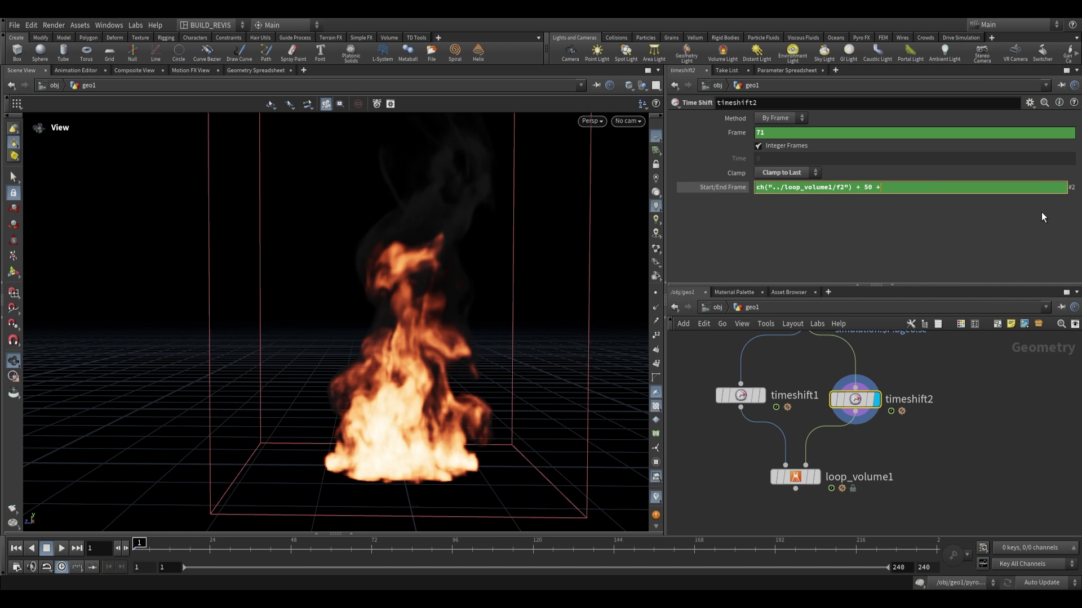
pyautogui.write('20')
pyautogui.press('Return')
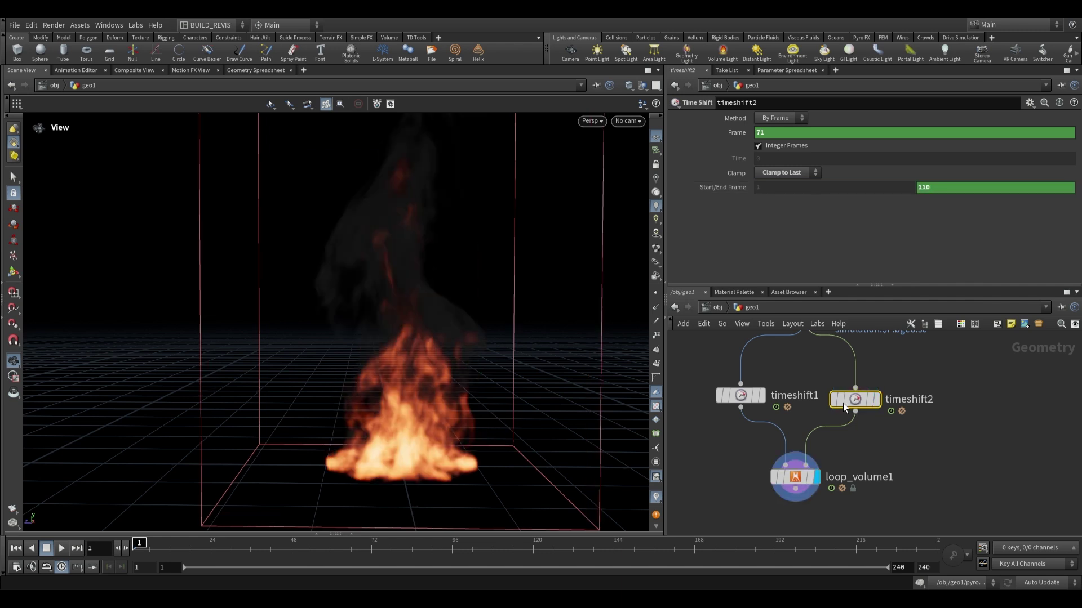
# Step: Check timeshift2's Frame and end frame expressions against loop_volume1's Frame Range
pyautogui.click(736, 132)
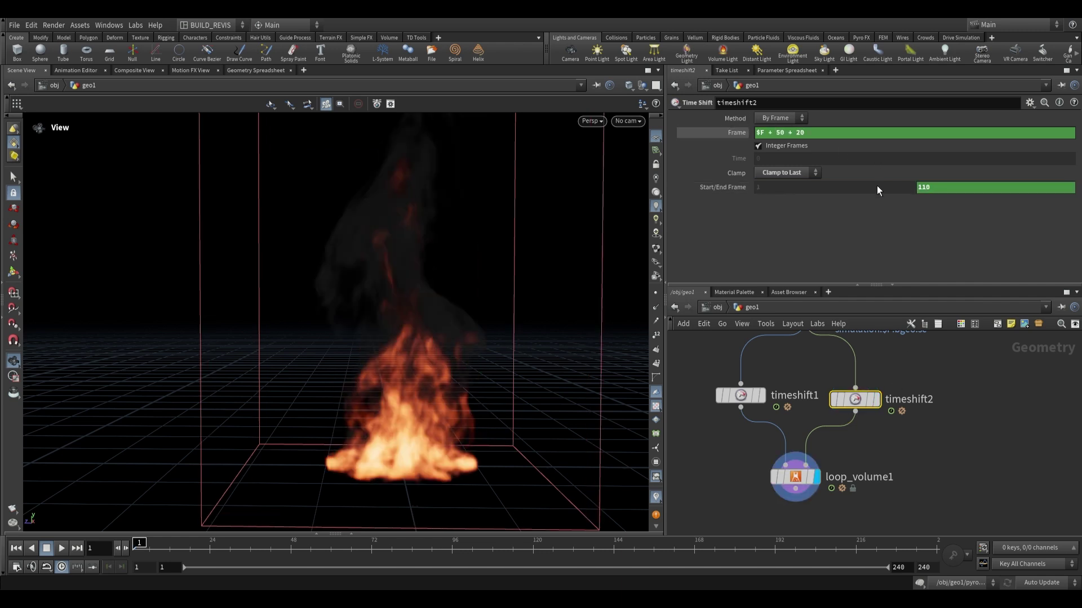
pyautogui.click(716, 185)
pyautogui.click(796, 477)
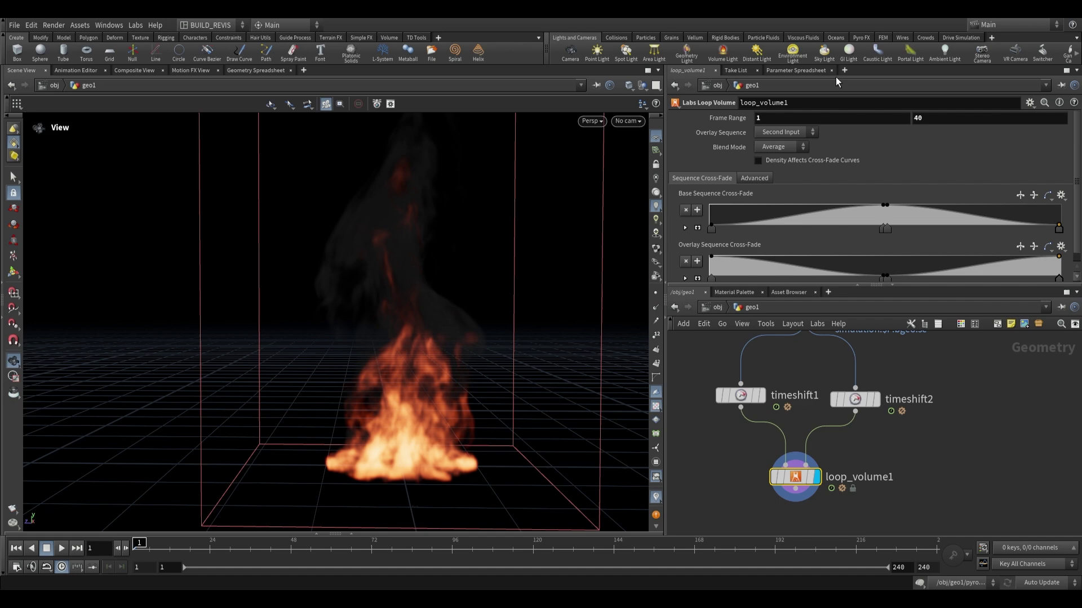
pyautogui.click(855, 399)
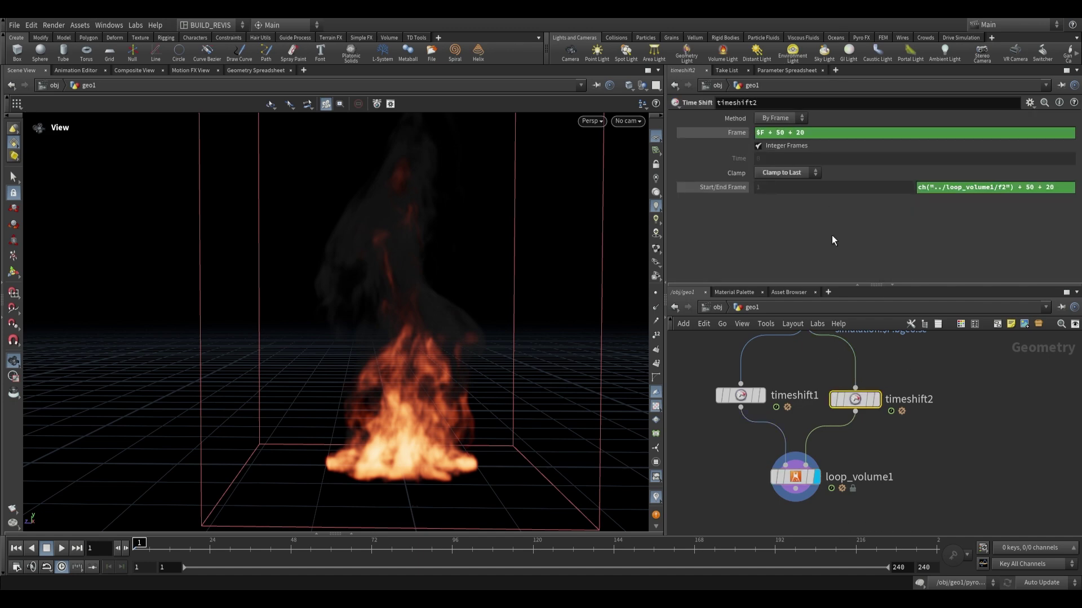
pyautogui.click(712, 132)
pyautogui.click(712, 187)
pyautogui.click(800, 478)
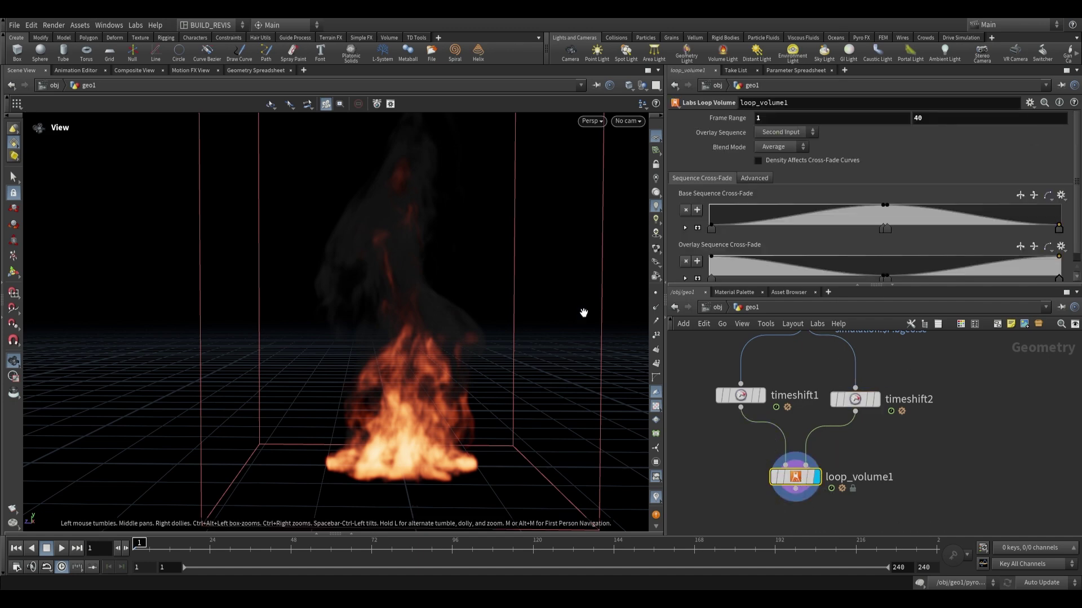
# Step: Reframe the fire in the viewport and render a flipbook of loop_volume1 for frames 1 to 40
pyautogui.scroll(-1, 477, 323)
pyautogui.moveTo(478, 323); pyautogui.dragTo(392, 360)
pyautogui.rightClick(22, 512)
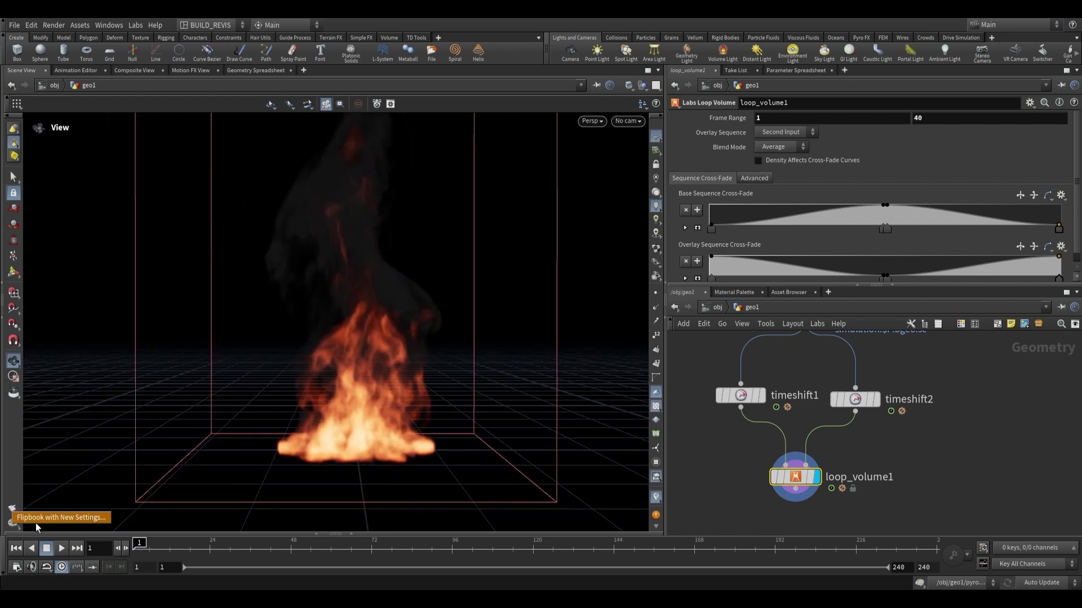
pyautogui.click(38, 517)
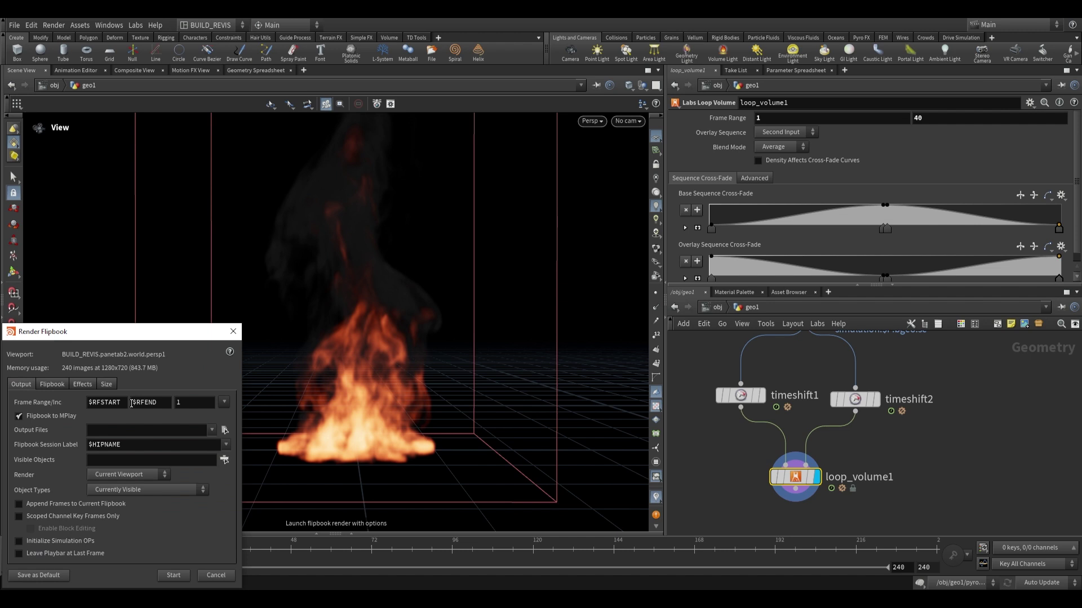
pyautogui.moveTo(124, 404); pyautogui.dragTo(68, 410)
pyautogui.moveTo(155, 405); pyautogui.dragTo(109, 401)
pyautogui.click(175, 575)
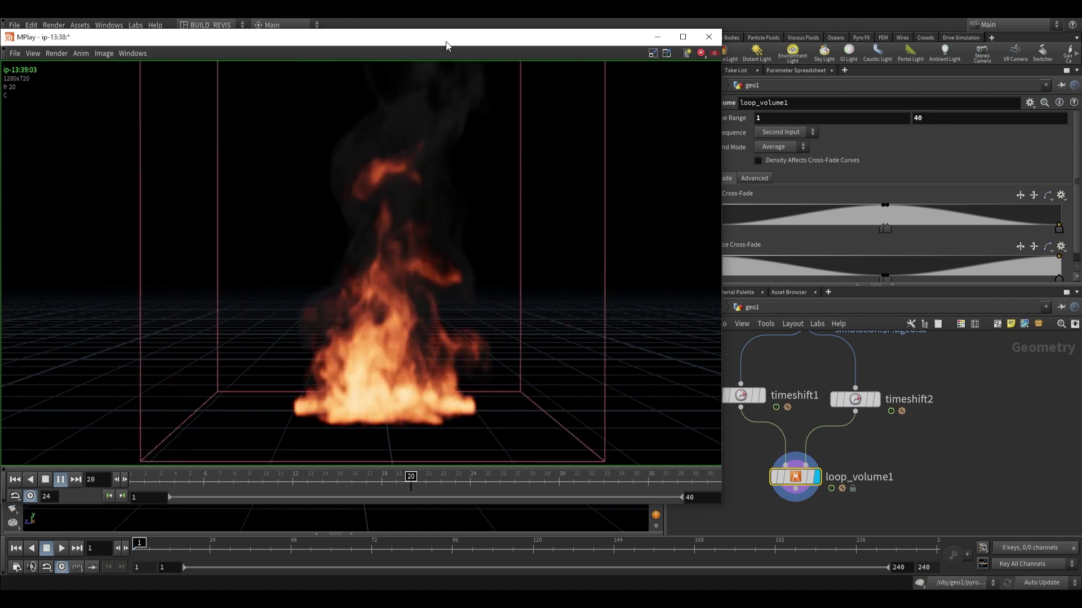
# Step: Review the looping fire flipbook in MPlay and close its window
pyautogui.moveTo(445, 45); pyautogui.dragTo(629, 68)
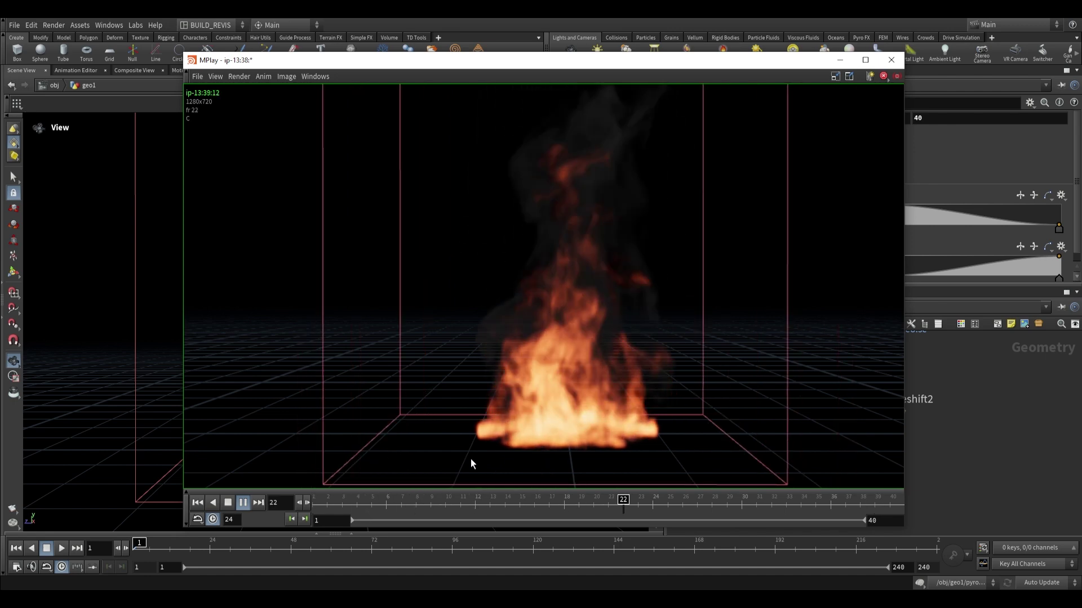
pyautogui.moveTo(710, 66); pyautogui.dragTo(500, 41)
pyautogui.scroll(-1, 441, 307)
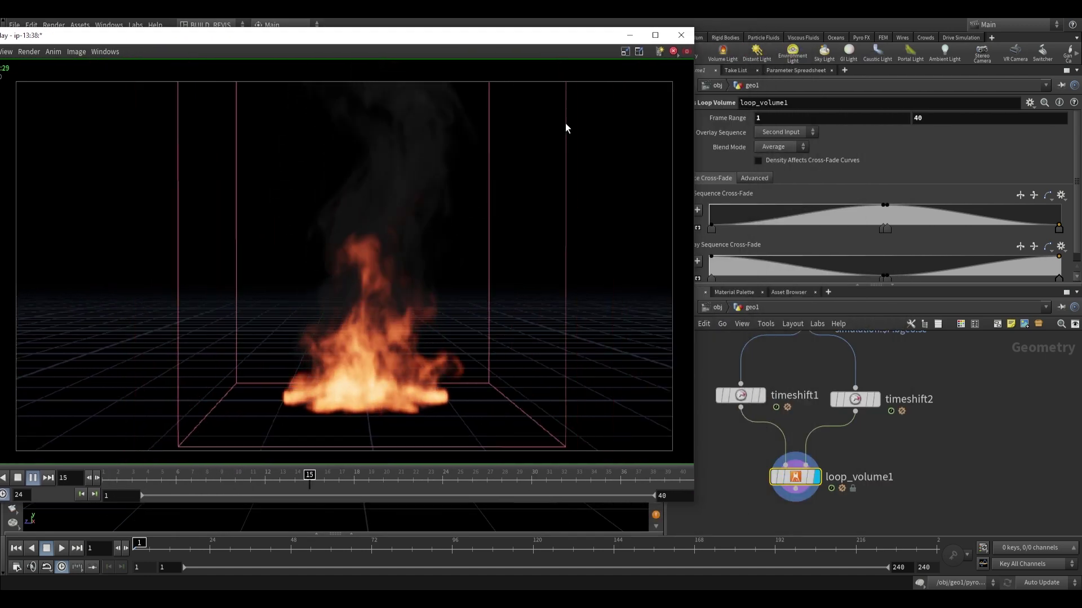
pyautogui.click(681, 35)
pyautogui.scroll(-1, 801, 457)
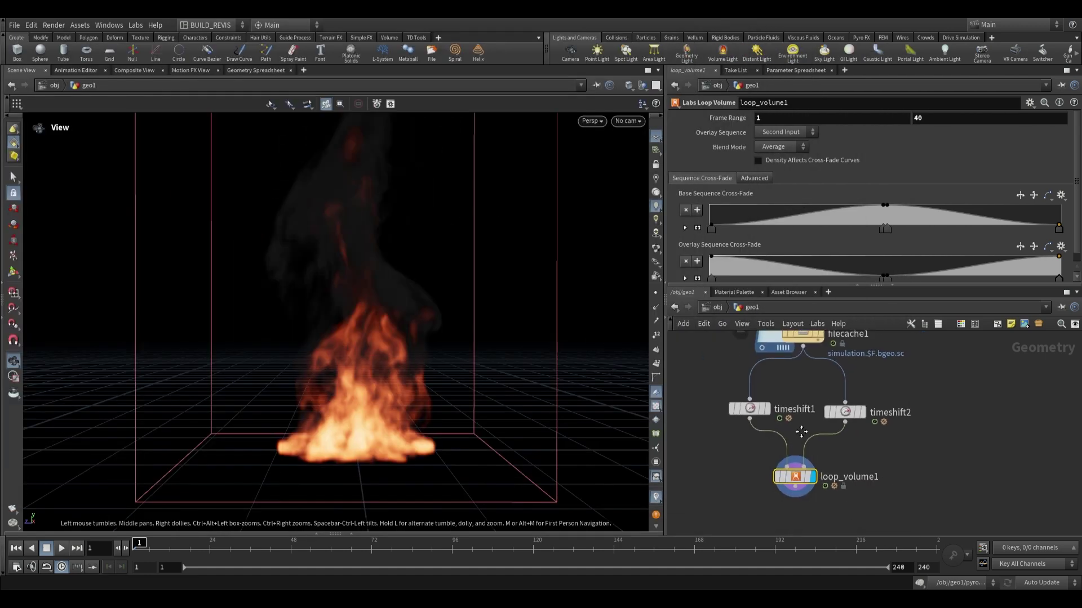
# Step: Set the end of loop_volume1's Frame Range to 80
pyautogui.scroll(1, 801, 432)
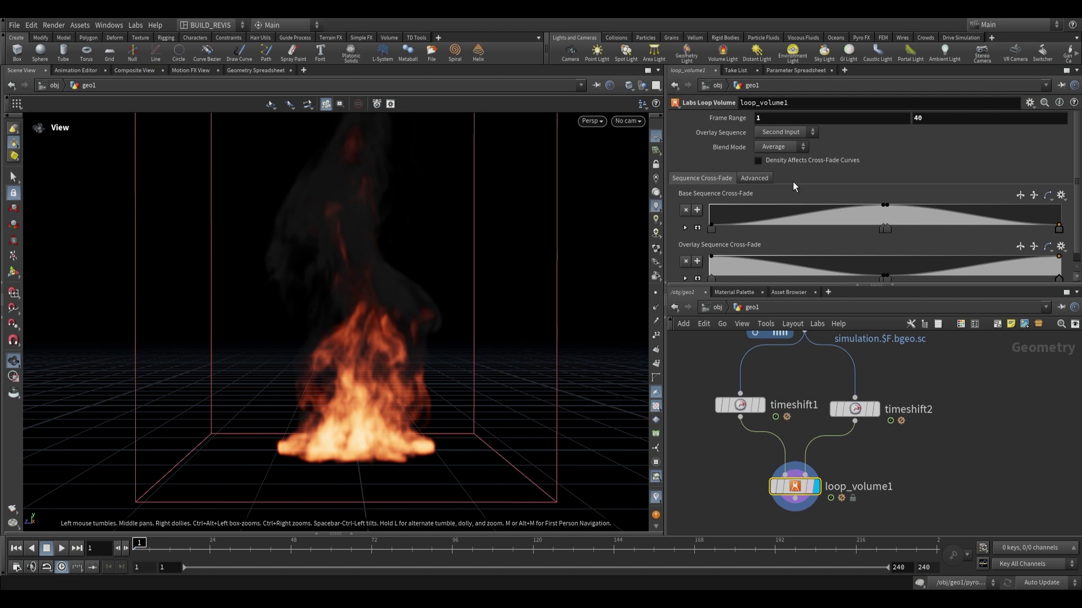
pyautogui.click(865, 117)
pyautogui.press('Tab')
pyautogui.press('Return')
pyautogui.click(916, 120)
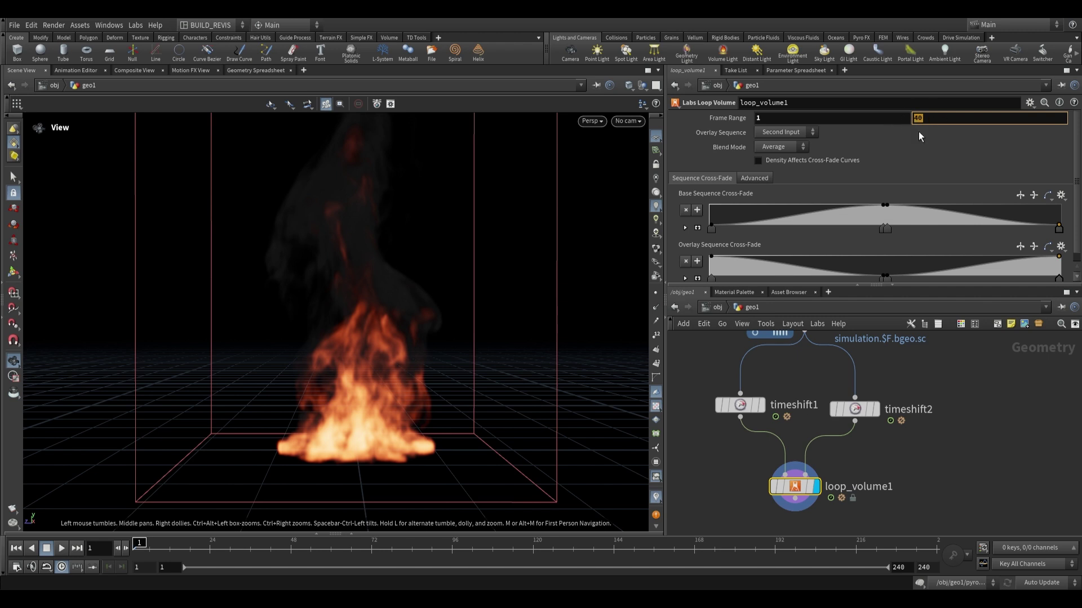
pyautogui.write('80')
pyautogui.press('Return')
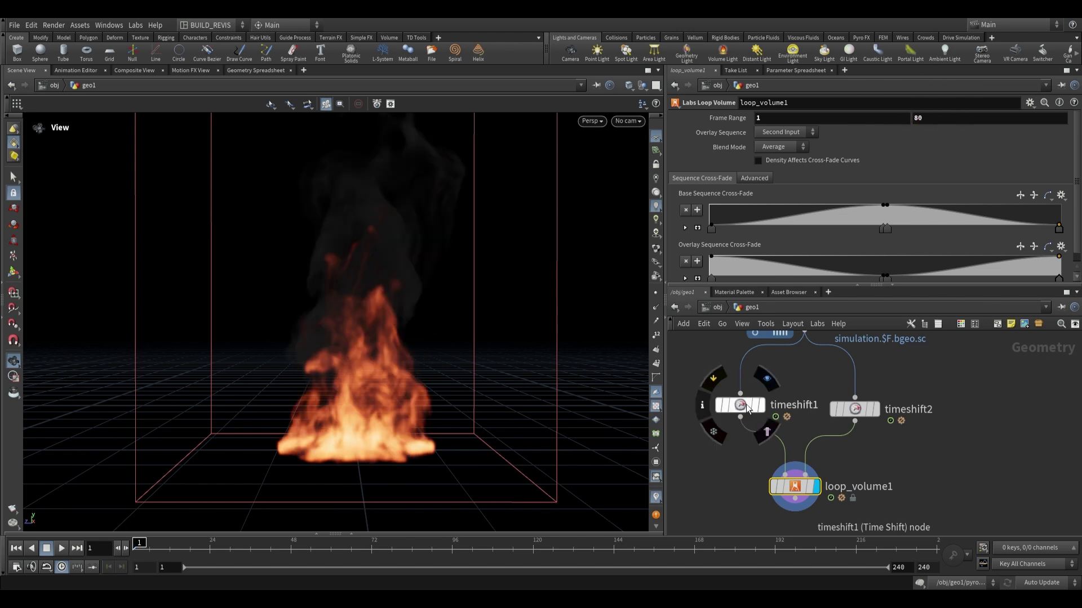
# Step: Display timeshift1 and examine its Frame offset and end frame expression in relation to loop_volume1's Frame Range
pyautogui.click(740, 405)
pyautogui.click(741, 133)
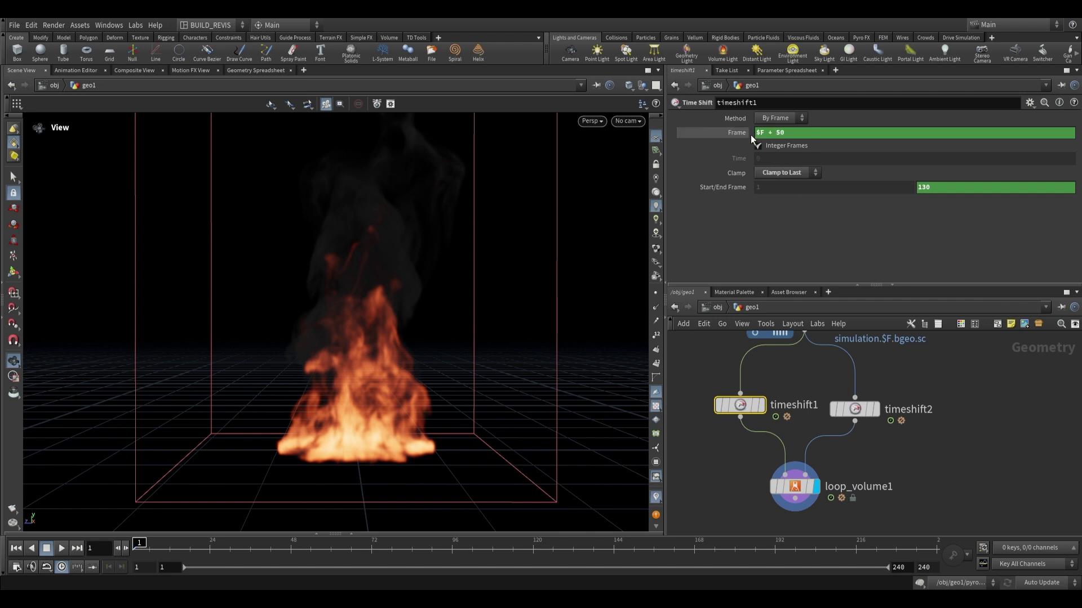
pyautogui.click(761, 405)
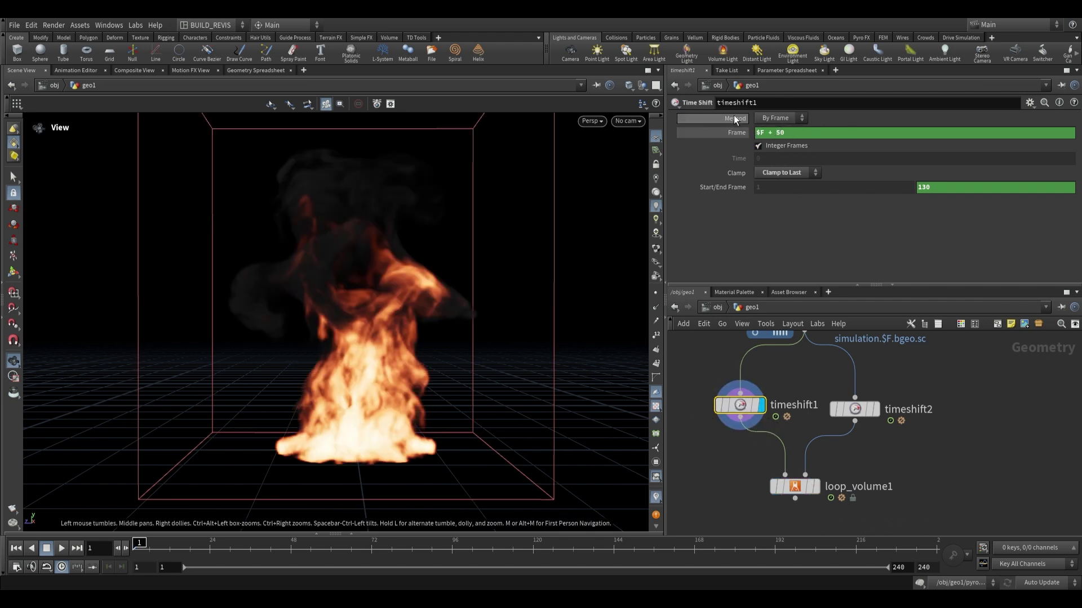
pyautogui.doubleClick(781, 133)
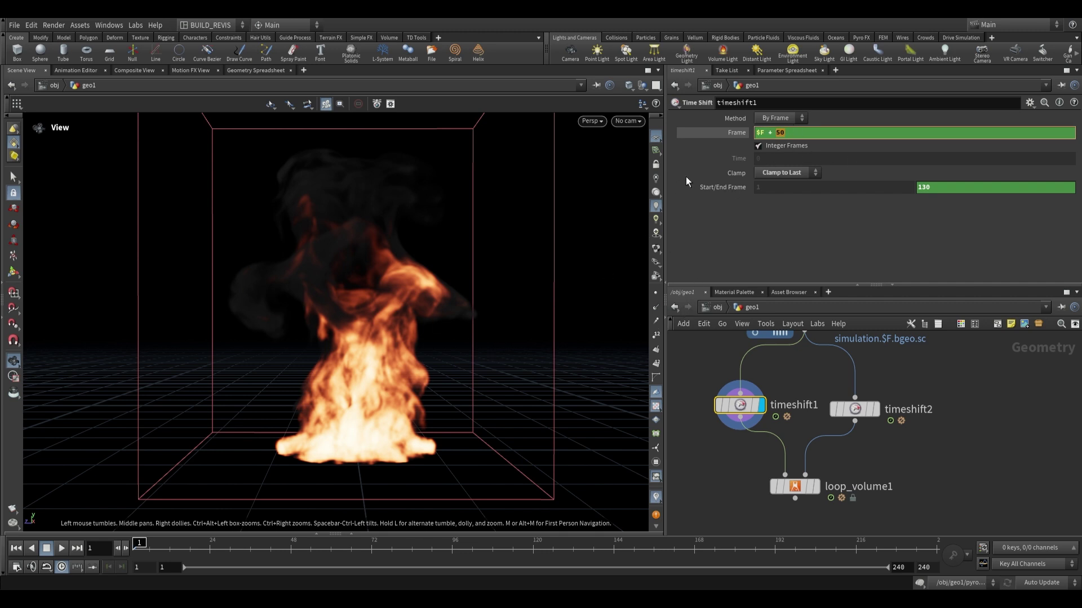
pyautogui.click(742, 188)
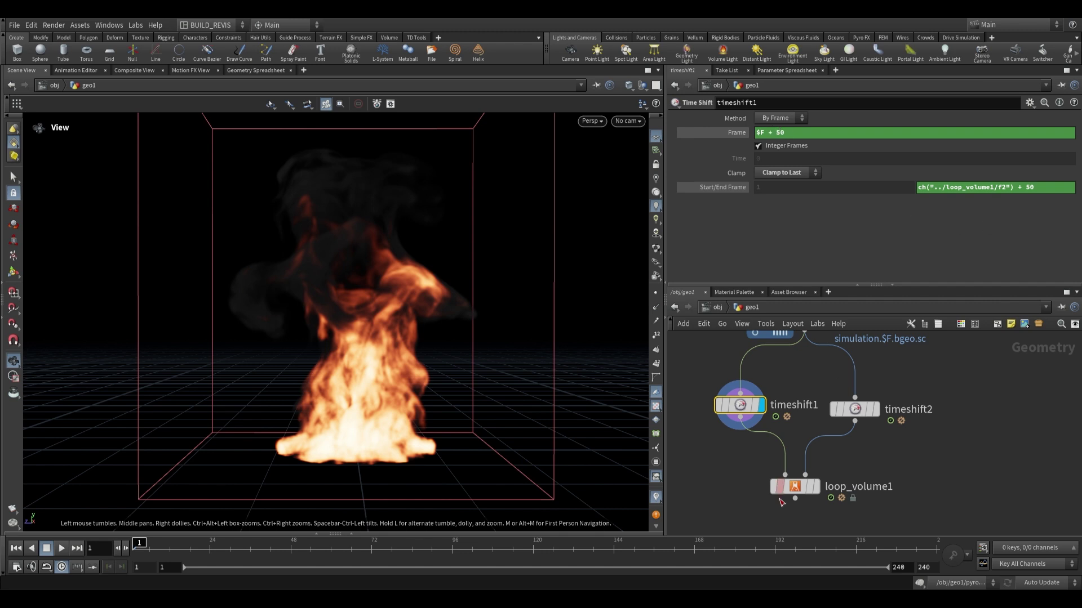
pyautogui.moveTo(804, 494)
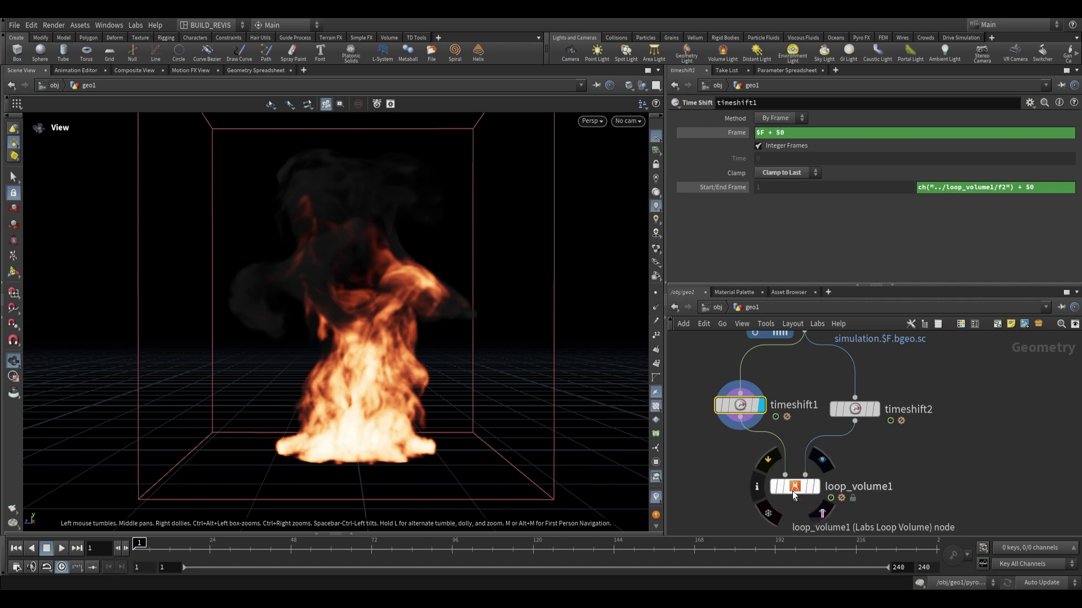
pyautogui.click(793, 491)
pyautogui.click(740, 406)
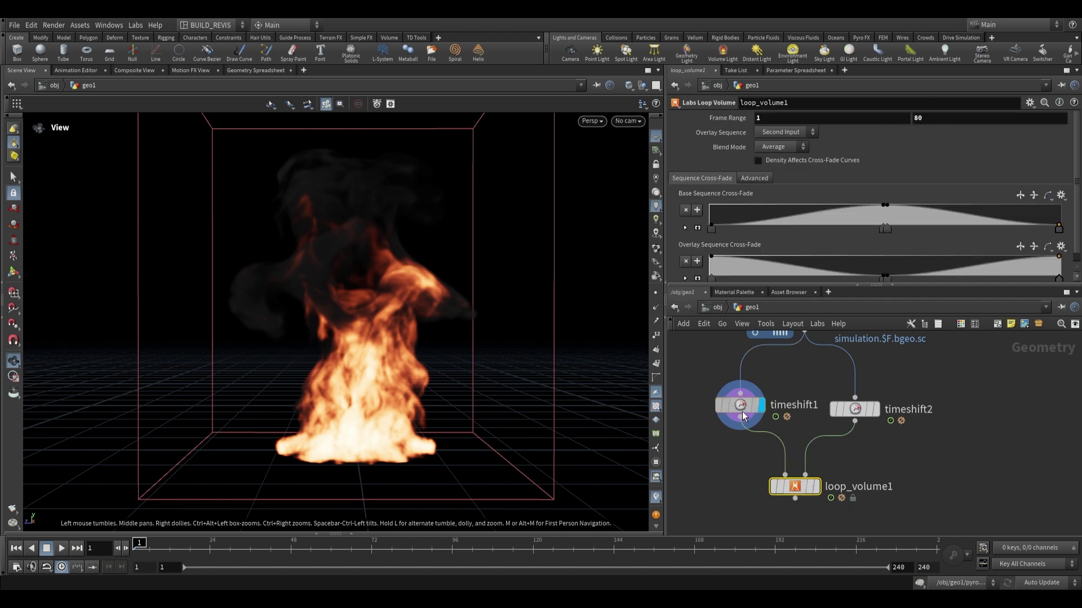
pyautogui.moveTo(1014, 186); pyautogui.dragTo(918, 187)
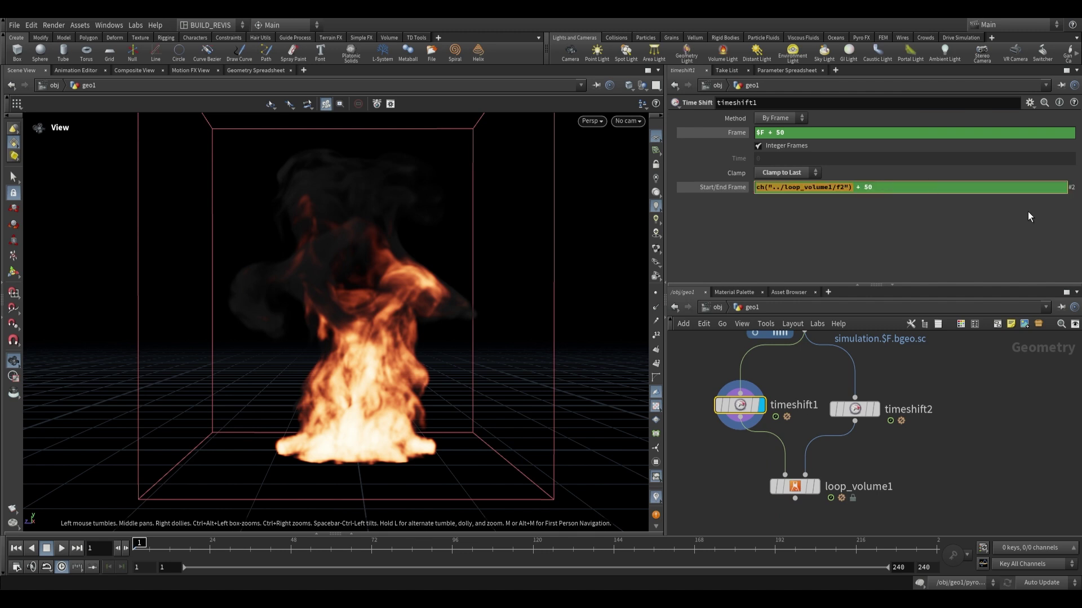
pyautogui.click(1027, 211)
pyautogui.click(727, 187)
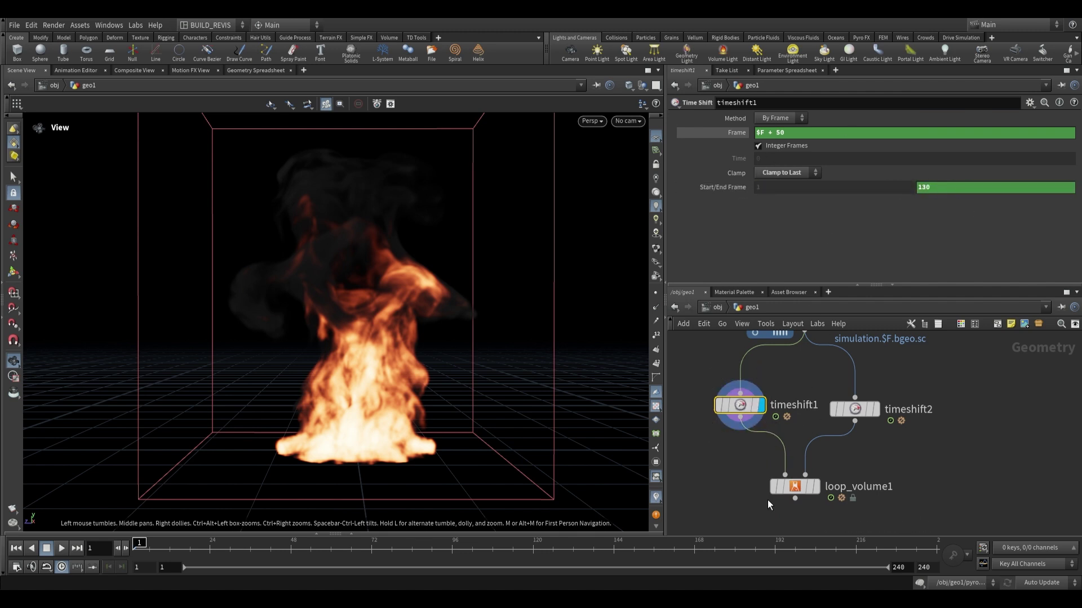
# Step: Change timeshift2's Frame expression to $F + 50 + 40 and compare its offset with loop_volume1's Frame Range
pyautogui.click(856, 411)
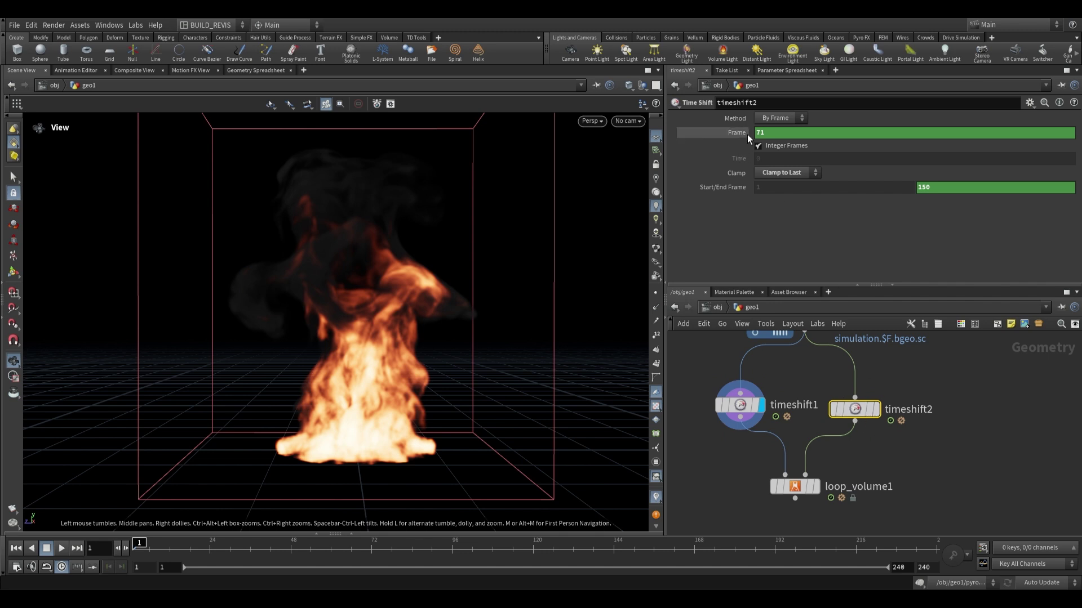
pyautogui.click(790, 494)
pyautogui.click(856, 409)
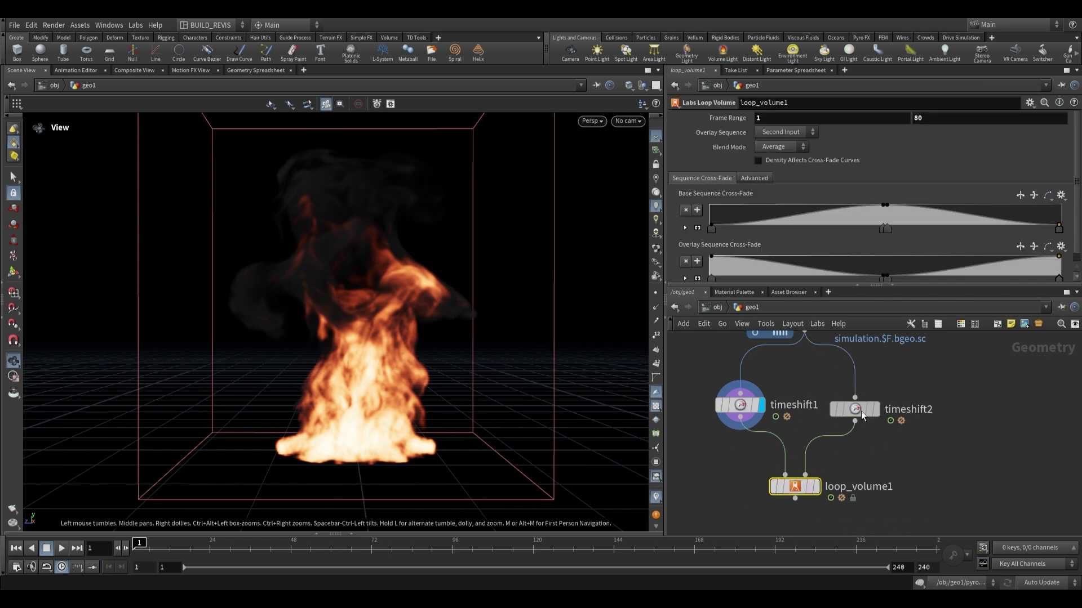
pyautogui.write('0 + 40')
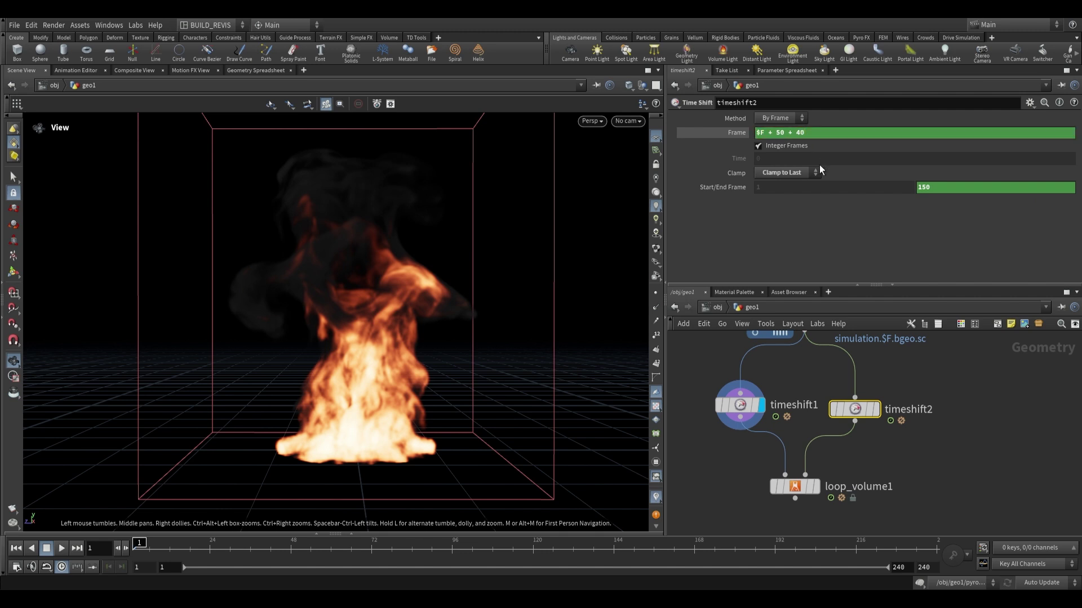
pyautogui.press('Return')
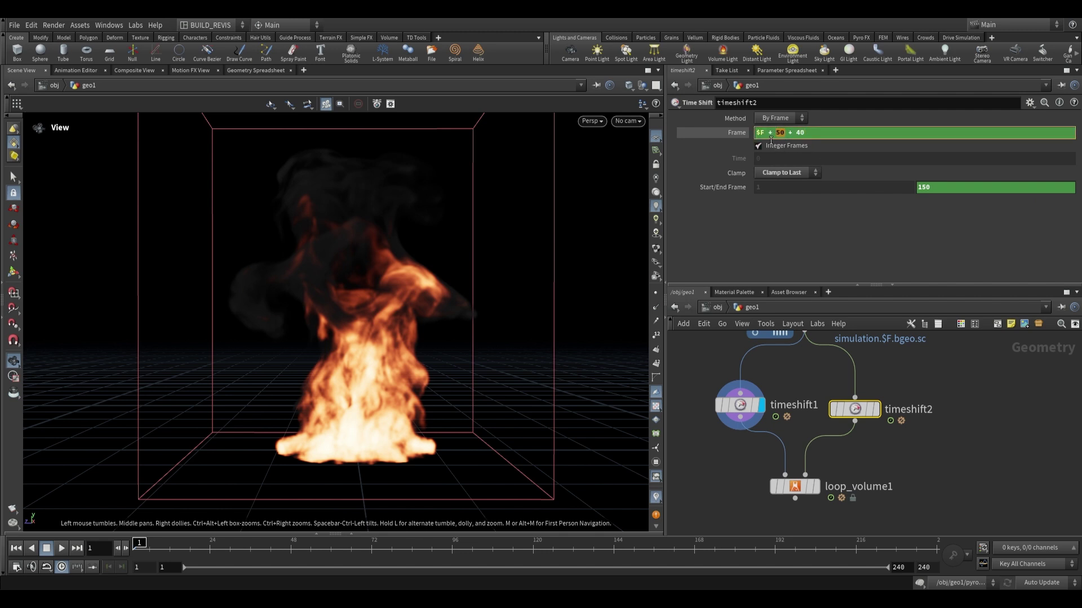
pyautogui.click(750, 385)
pyautogui.click(855, 410)
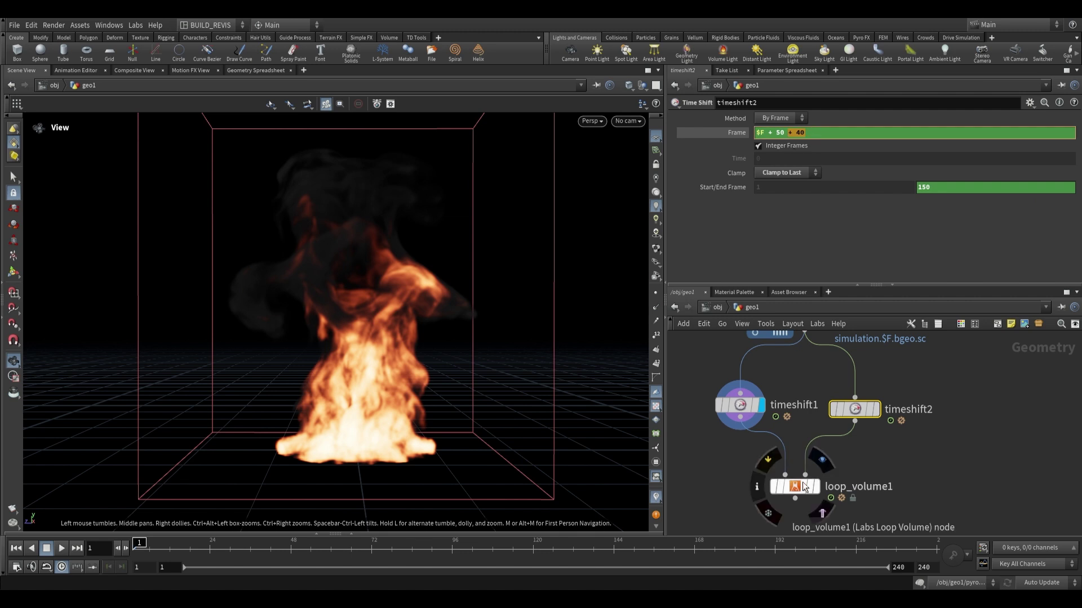
pyautogui.click(794, 486)
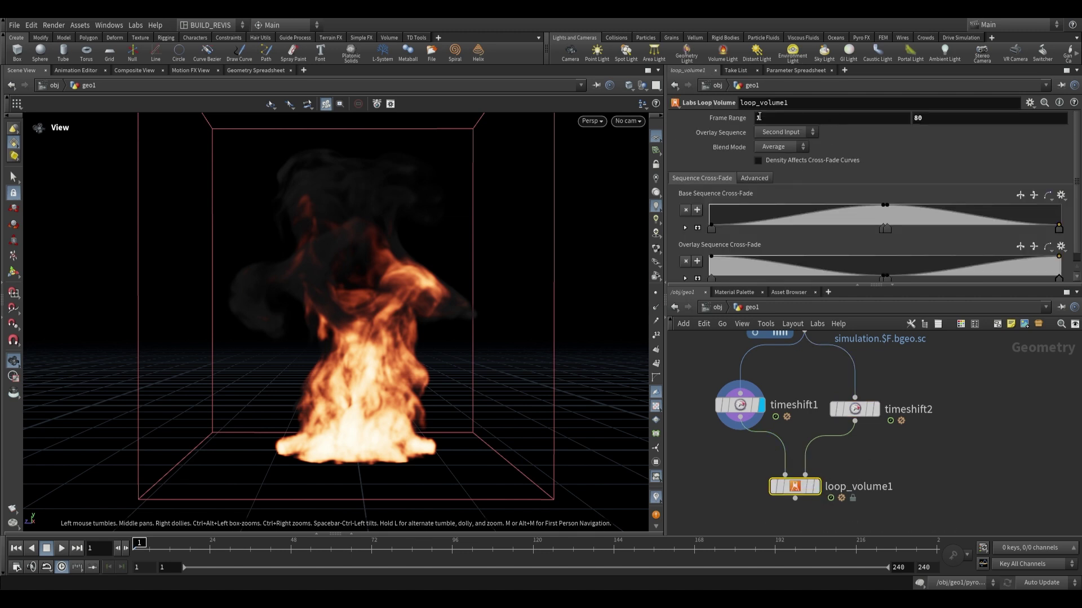
# Step: Change timeshift2's end frame expression to ch("../loop_volume1/f2") + 50 + 40
pyautogui.click(855, 411)
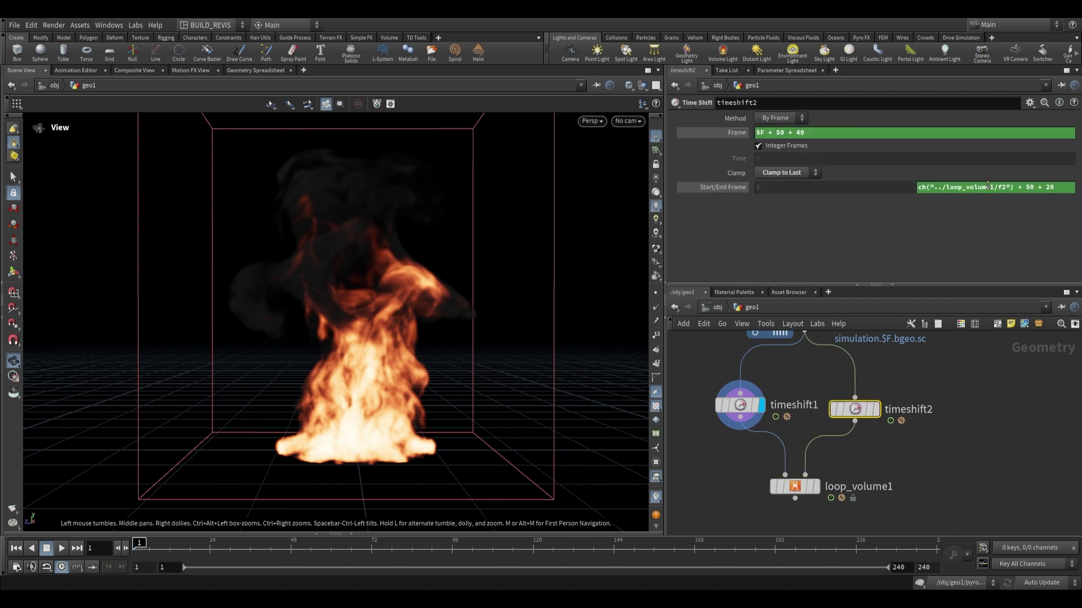
pyautogui.doubleClick(1053, 190)
pyautogui.write('40')
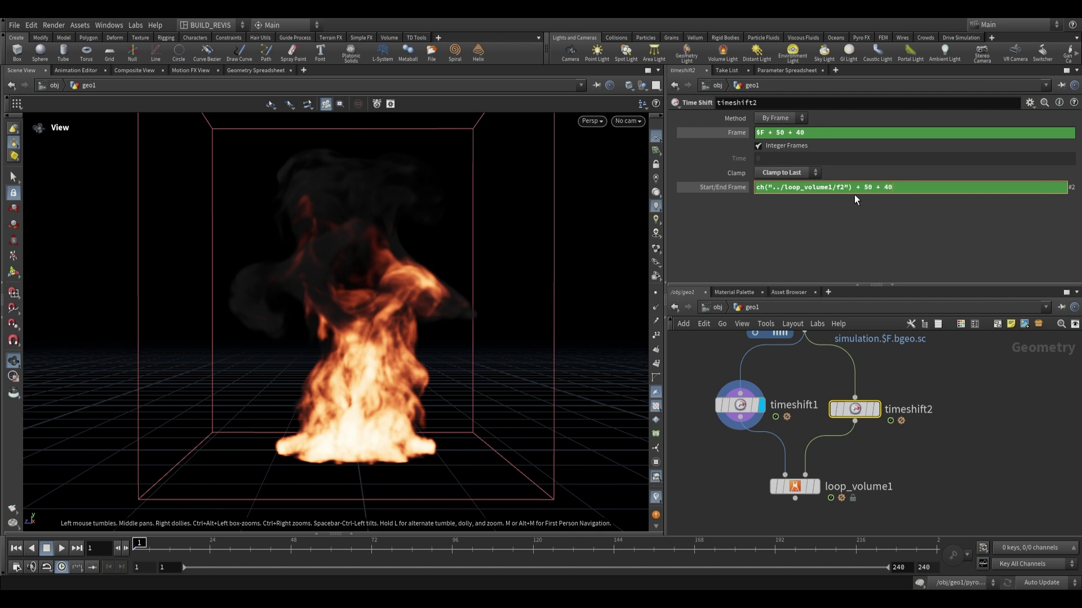
pyautogui.moveTo(853, 188); pyautogui.dragTo(756, 188)
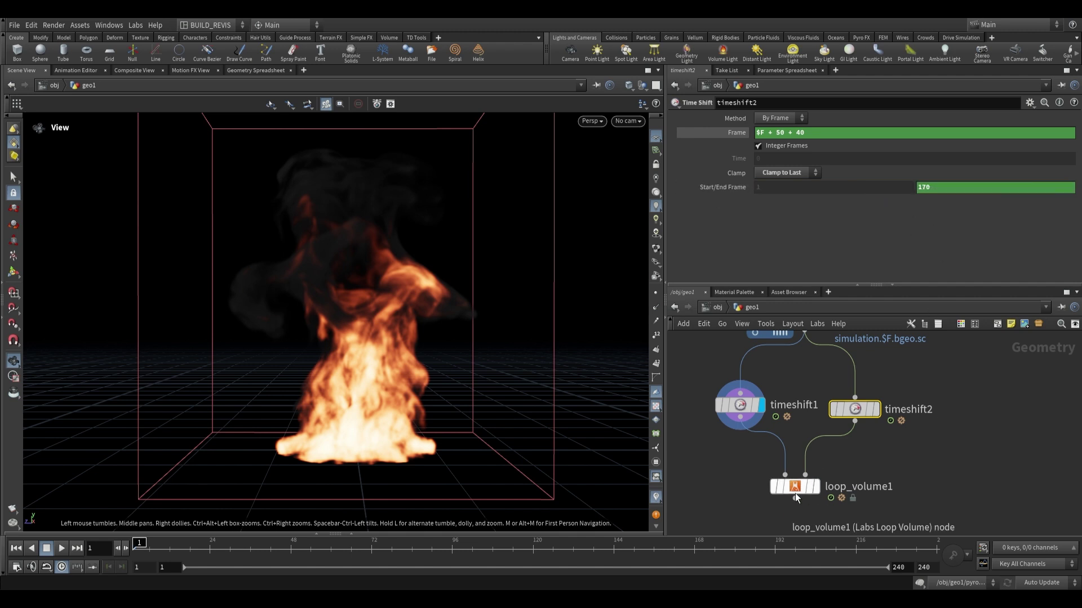
# Step: Examine loop_volume1's Blend Mode options, keeping Average, and review its base and overlay cross-fade curves
pyautogui.click(795, 488)
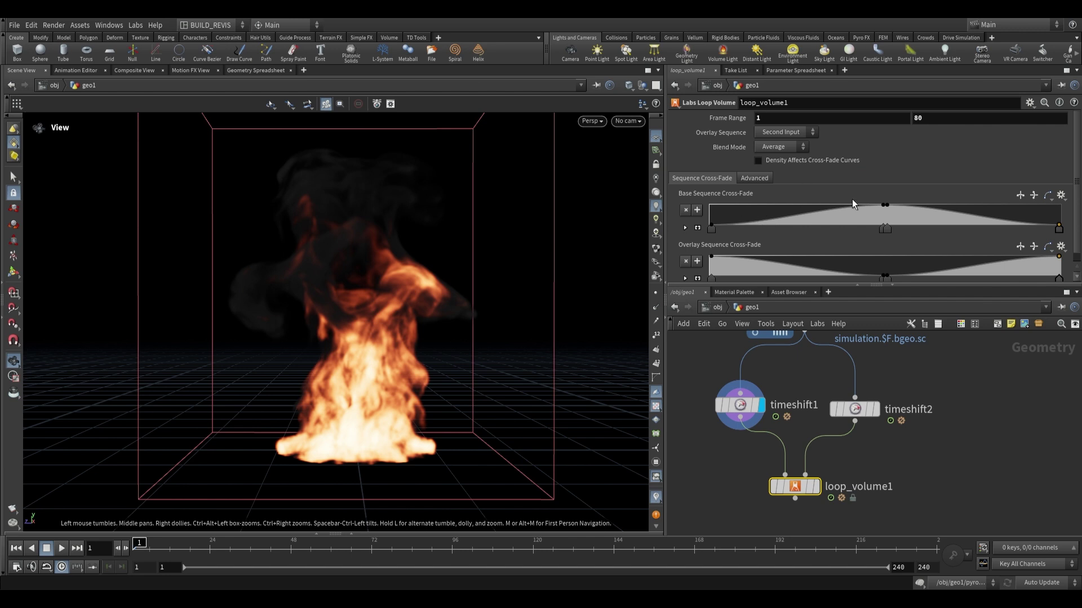
pyautogui.scroll(-1, 818, 234)
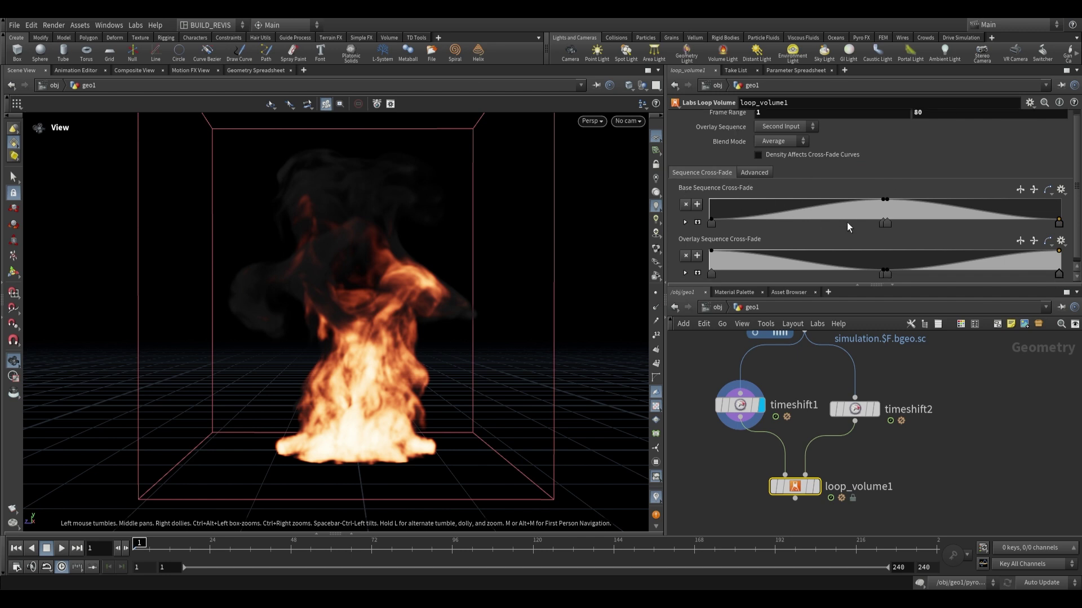
pyautogui.scroll(1, 758, 159)
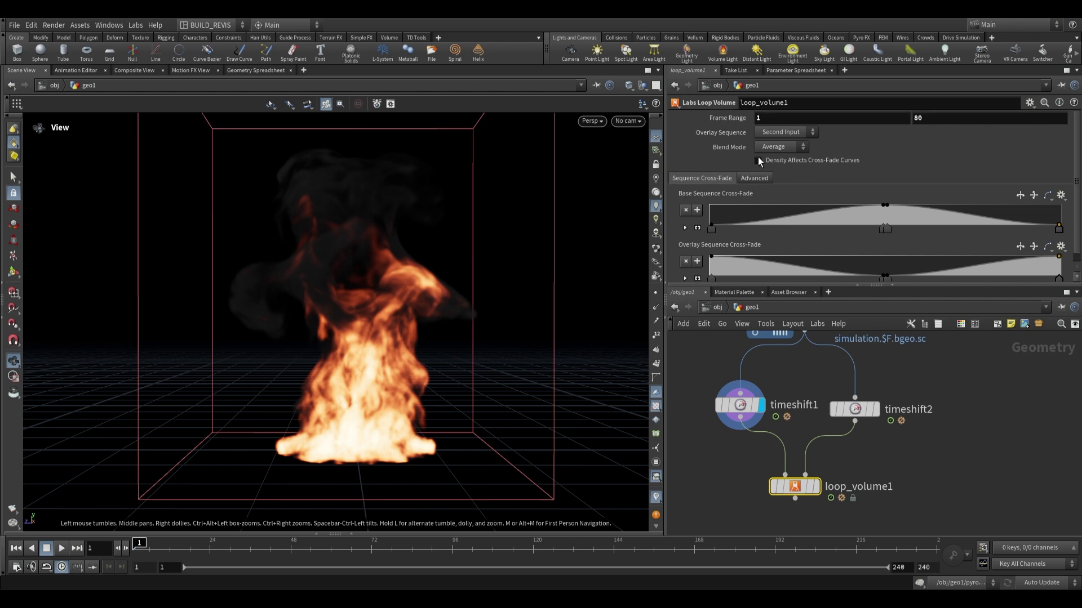
pyautogui.click(789, 147)
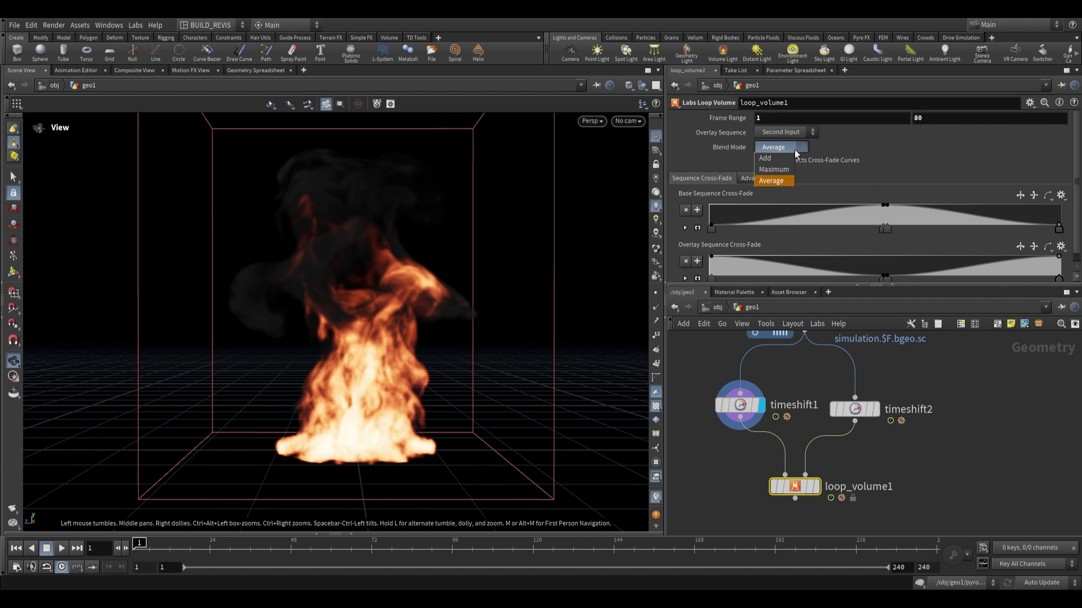
pyautogui.click(780, 180)
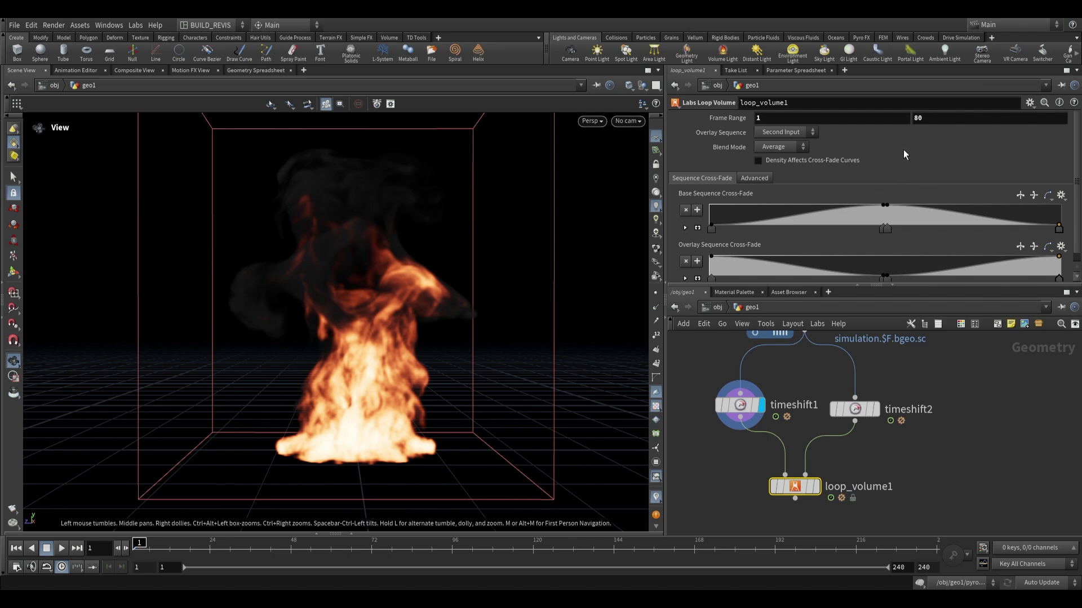
pyautogui.scroll(-1, 797, 231)
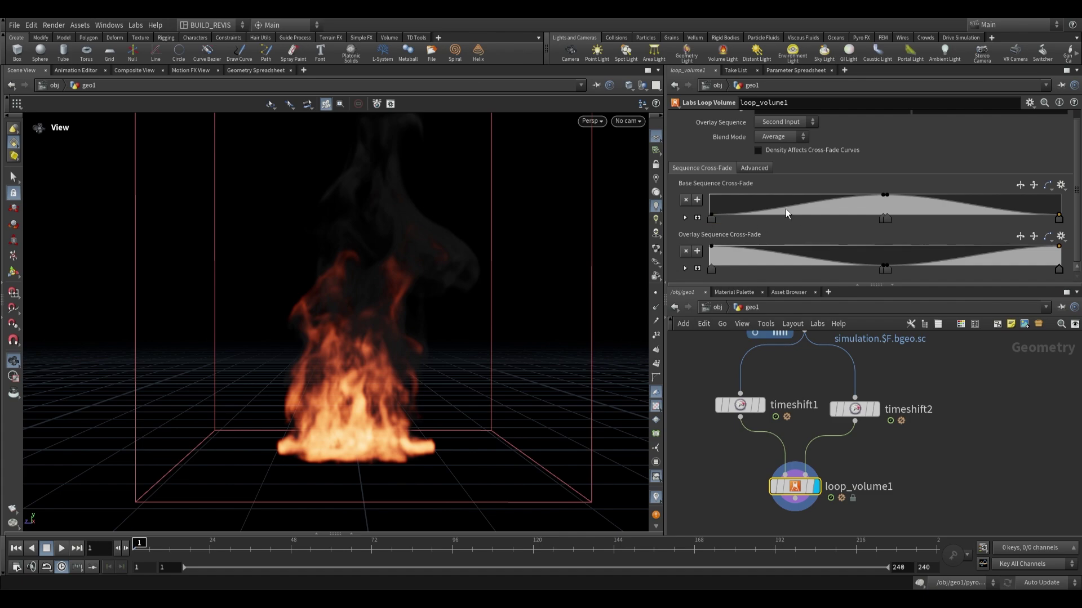
# Step: Show loop_volume1's advanced settings and preview its motion vectors from another view angle, switching the preview off again
pyautogui.click(755, 168)
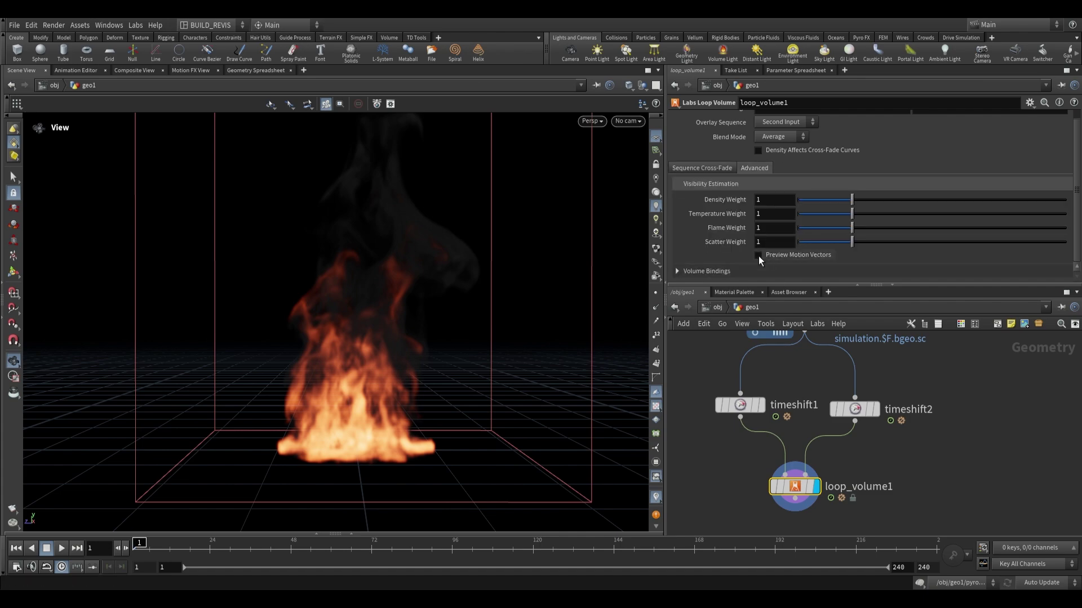
pyautogui.click(758, 255)
pyautogui.moveTo(411, 213); pyautogui.dragTo(415, 314)
pyautogui.click(759, 255)
pyautogui.scroll(1, 759, 254)
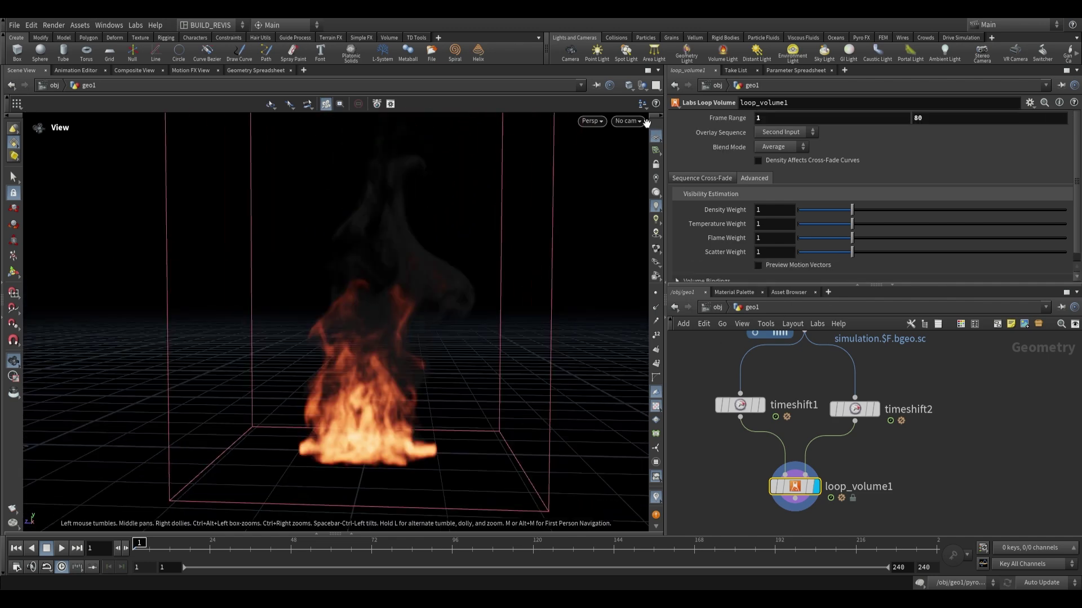
# Step: Try Self as loop_volume1's Overlay Sequence, inspect the fire, and restore Second Input
pyautogui.click(785, 132)
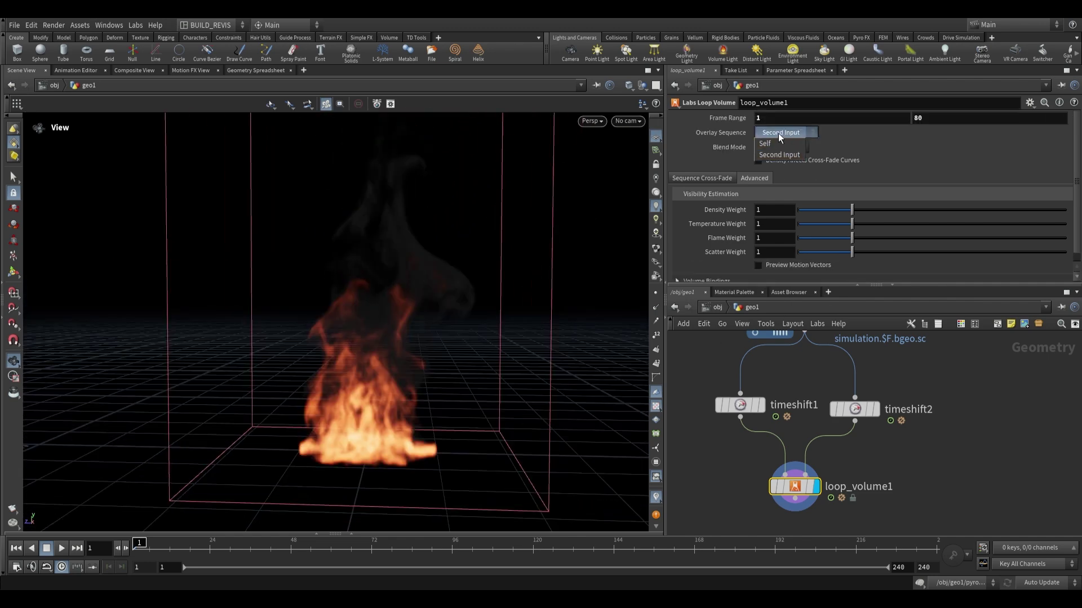
pyautogui.click(766, 144)
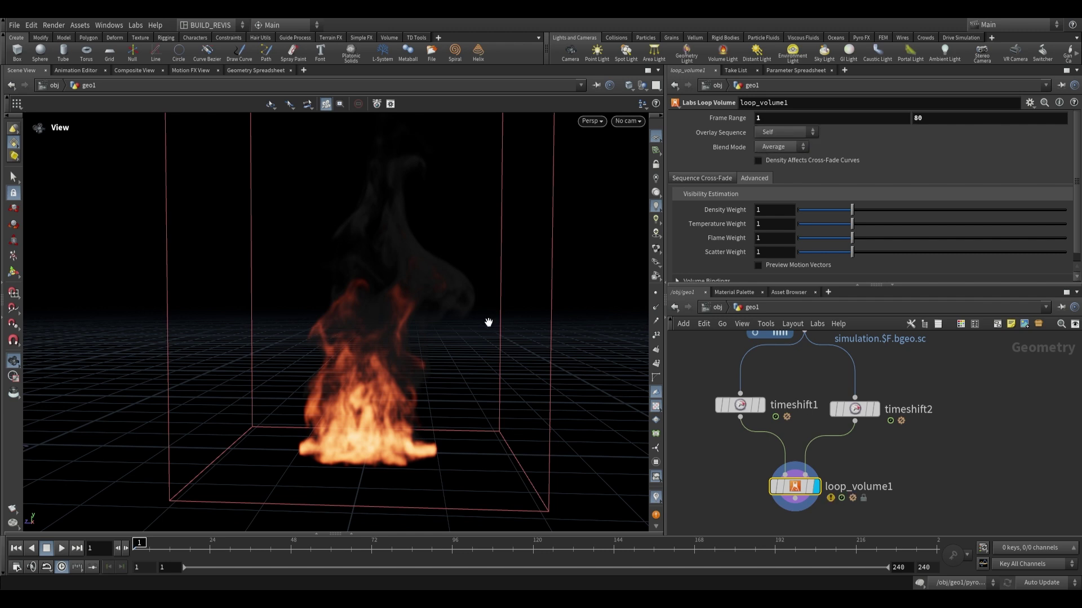
pyautogui.moveTo(423, 349); pyautogui.dragTo(469, 364)
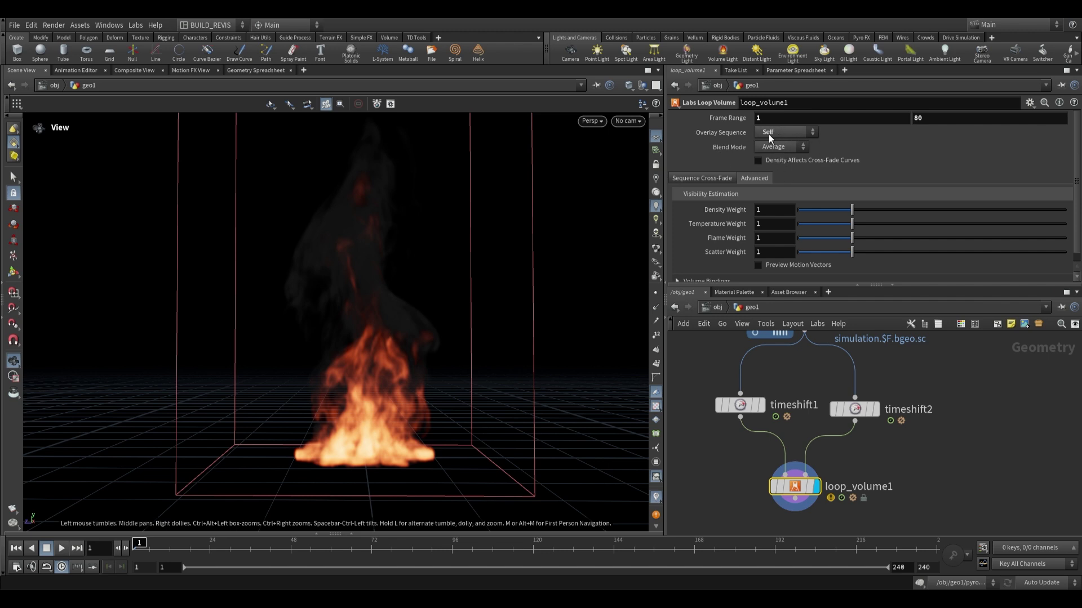
pyautogui.click(769, 134)
pyautogui.click(789, 144)
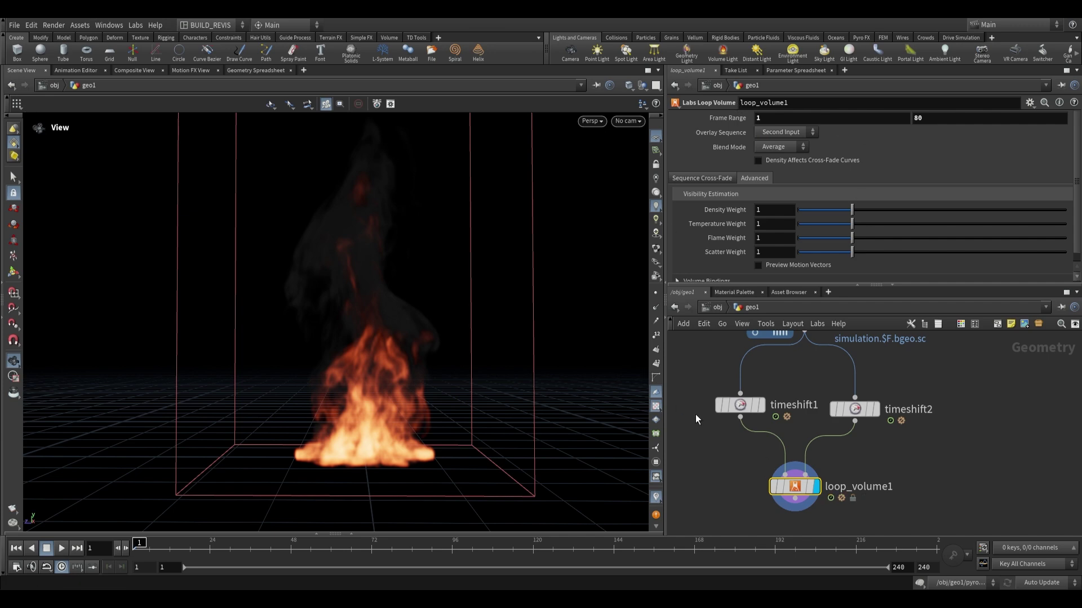
pyautogui.moveTo(484, 321); pyautogui.dragTo(455, 350)
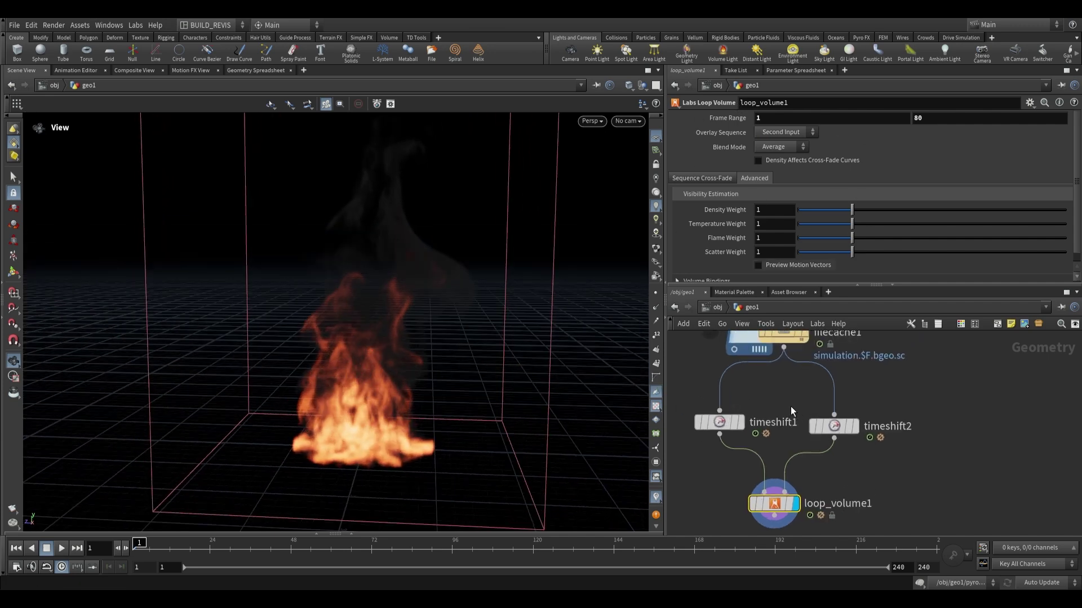